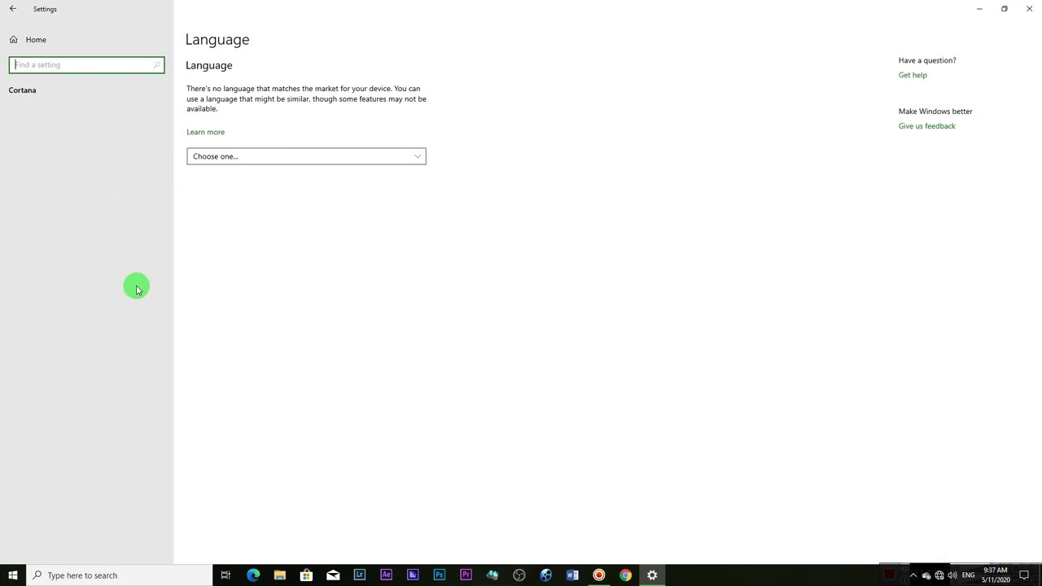
# Step: Set the Cortana language to English (United States) and close the settings window
pyautogui.click(420, 156)
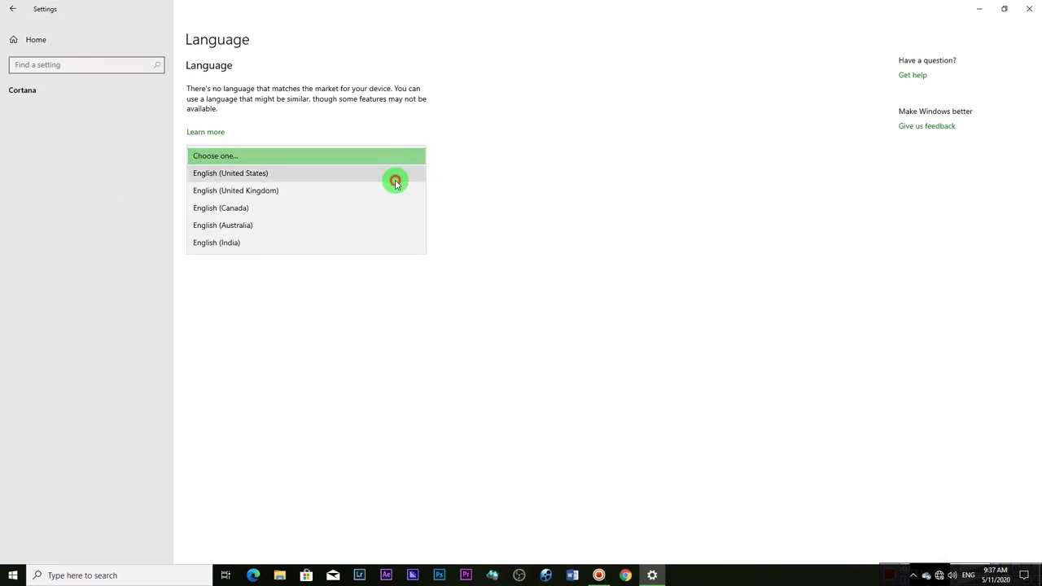
pyautogui.click(396, 174)
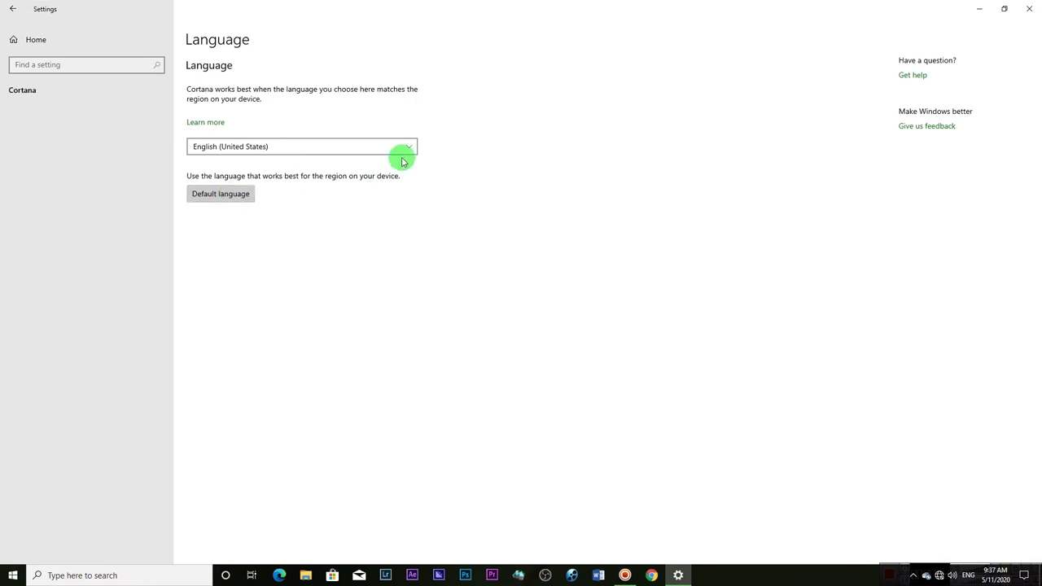
pyautogui.click(1031, 8)
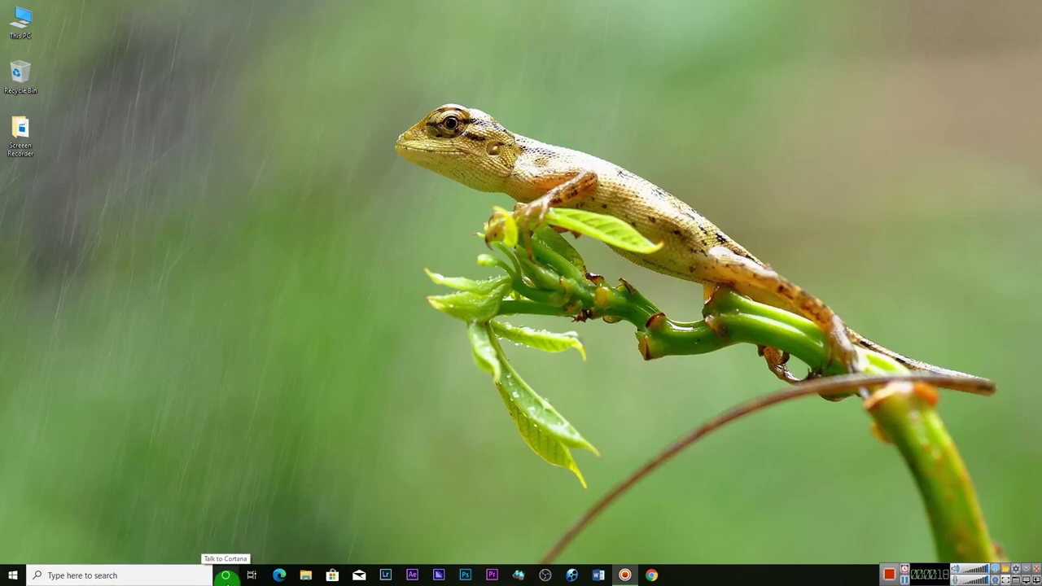
# Step: Open Cortana, allow it to turn on online speech recognition, and close its window
pyautogui.click(226, 576)
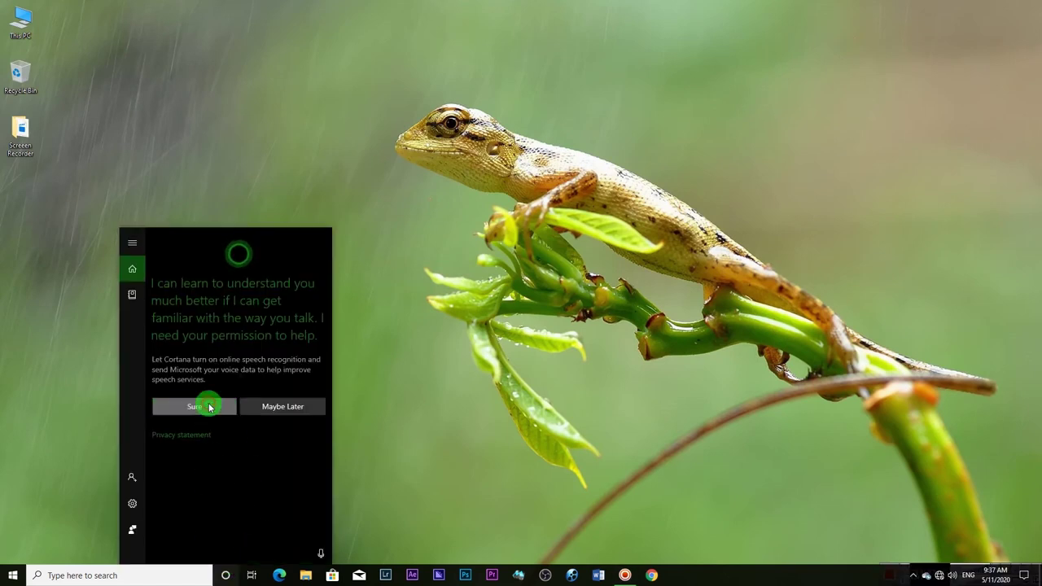
pyautogui.click(204, 406)
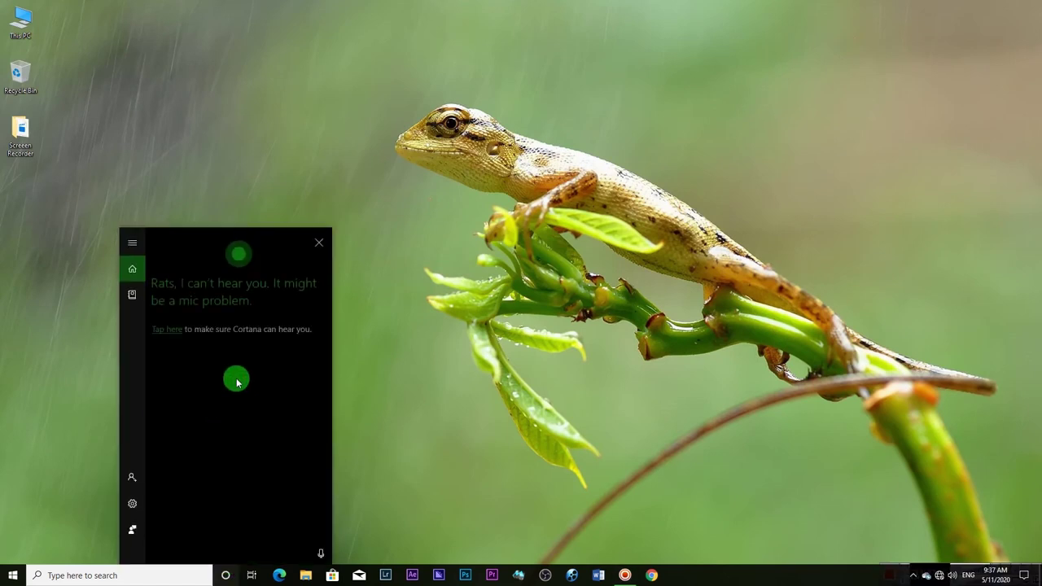
pyautogui.click(227, 577)
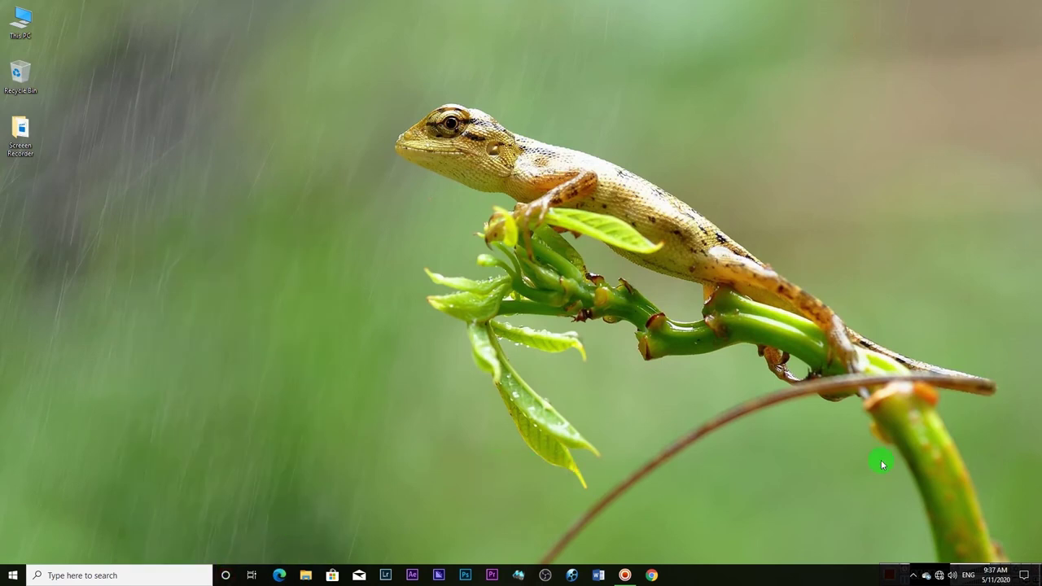
# Step: Turn Night light on in the action center's quick actions and switch it back off
pyautogui.click(1024, 577)
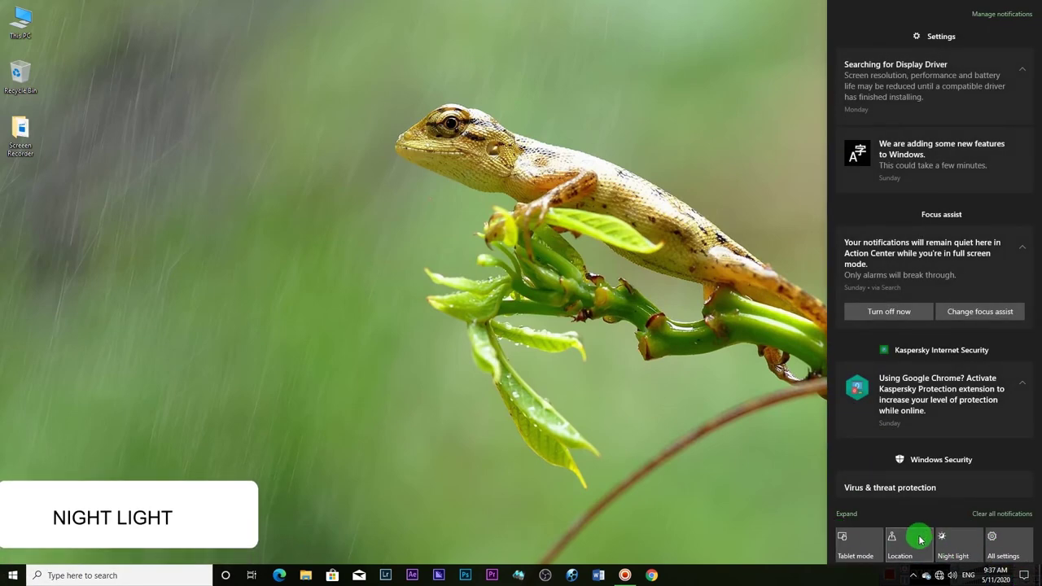
pyautogui.click(953, 543)
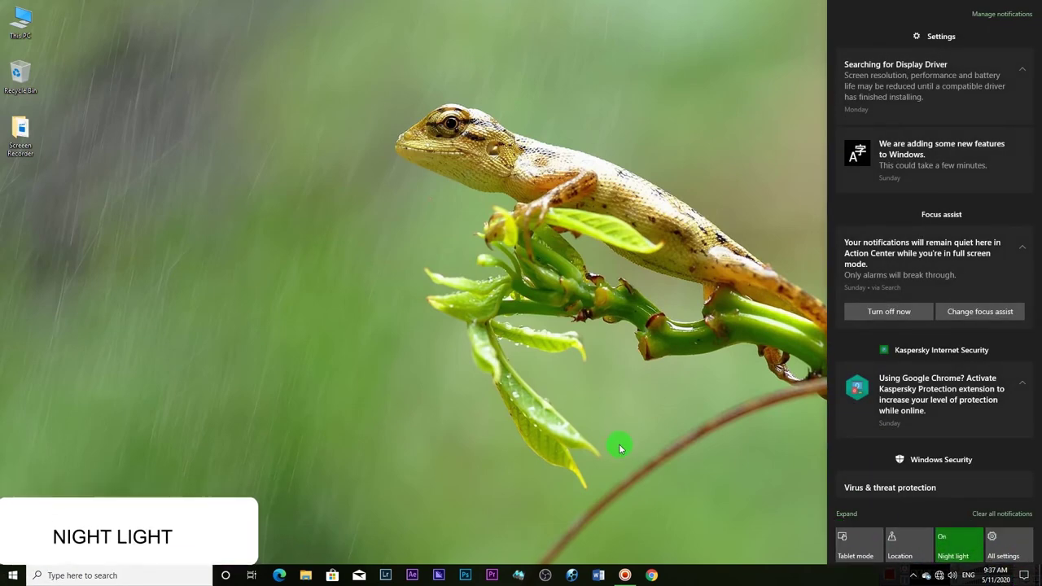
pyautogui.click(962, 543)
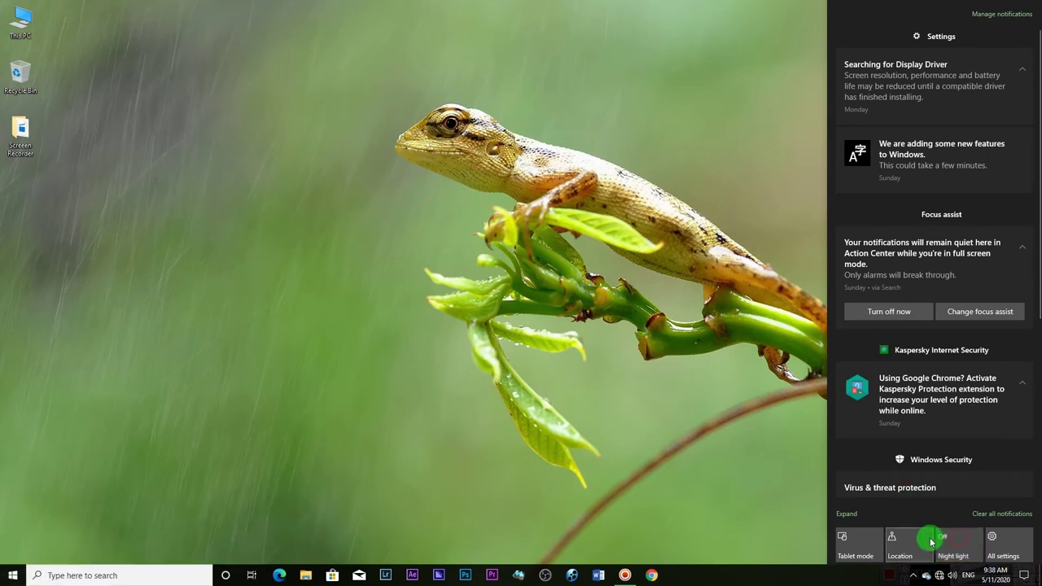
# Step: Turn on Tablet mode, then bring up the touch keyboard and close it again
pyautogui.click(841, 539)
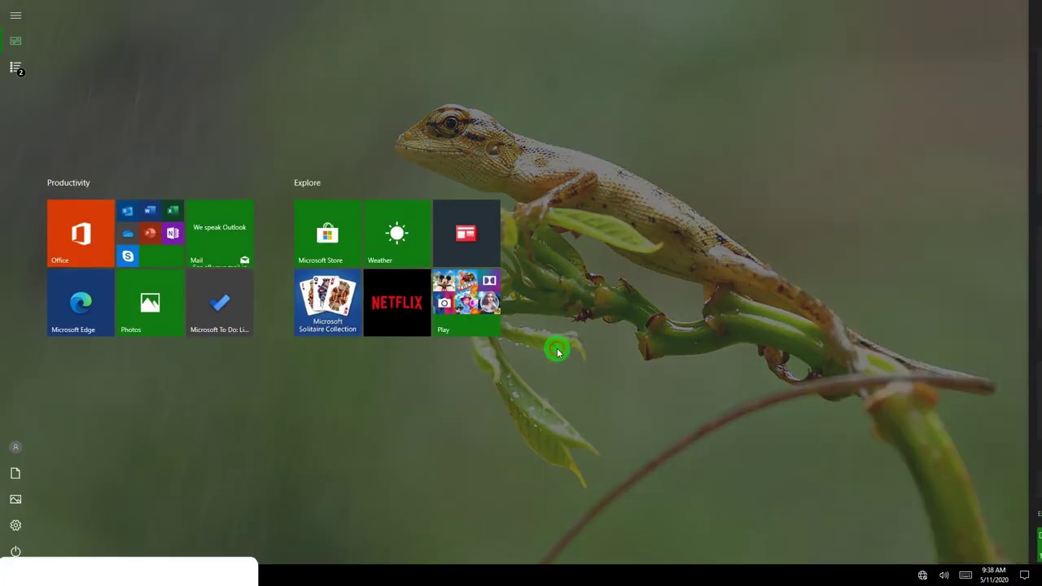
pyautogui.moveTo(446, 319); pyautogui.dragTo(472, 322)
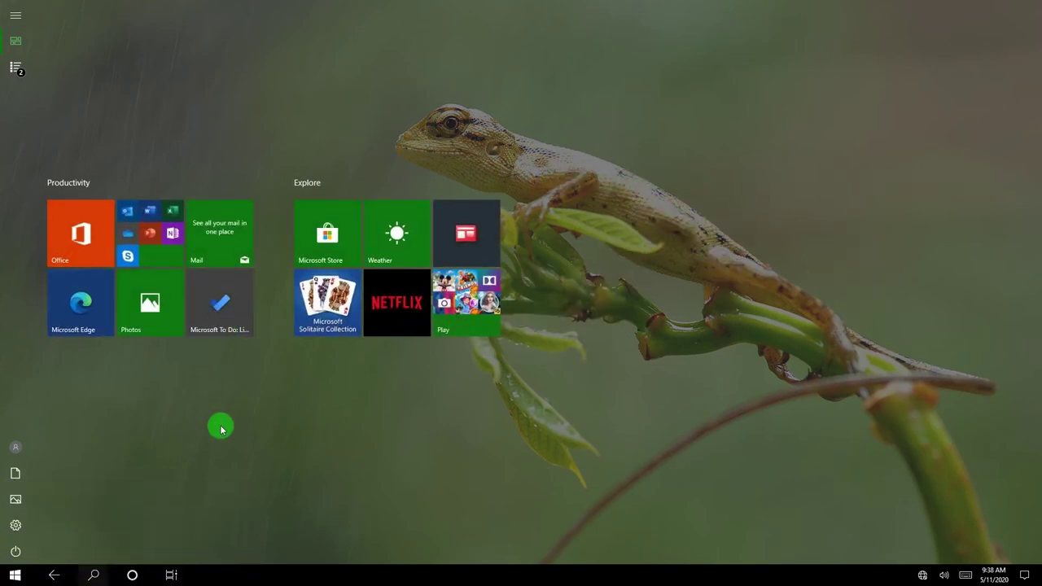
pyautogui.click(966, 575)
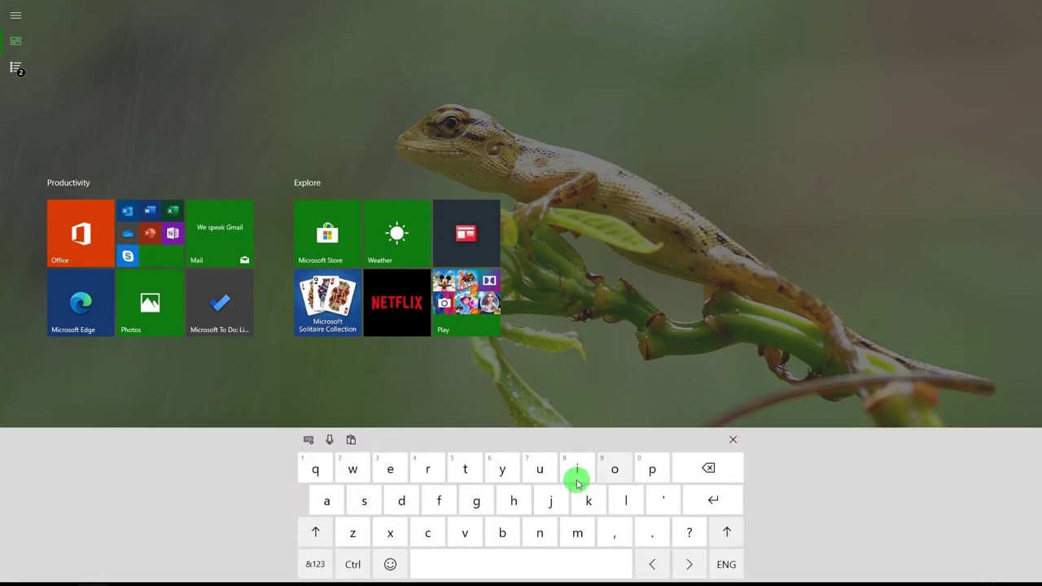
pyautogui.click(736, 440)
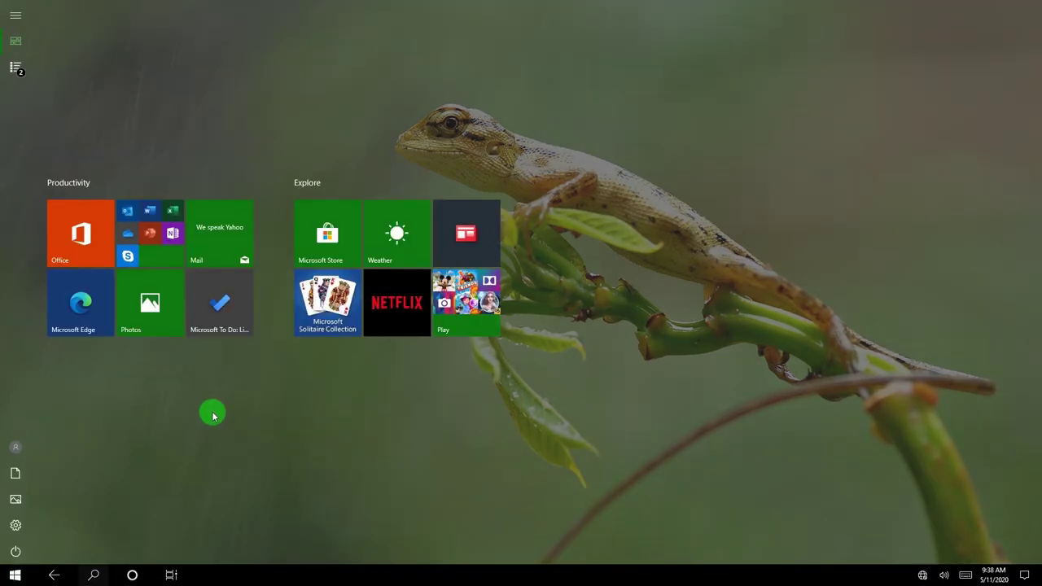
# Step: Show the full-screen list of all apps, then turn Tablet mode off and dismiss the action center
pyautogui.moveTo(14, 541)
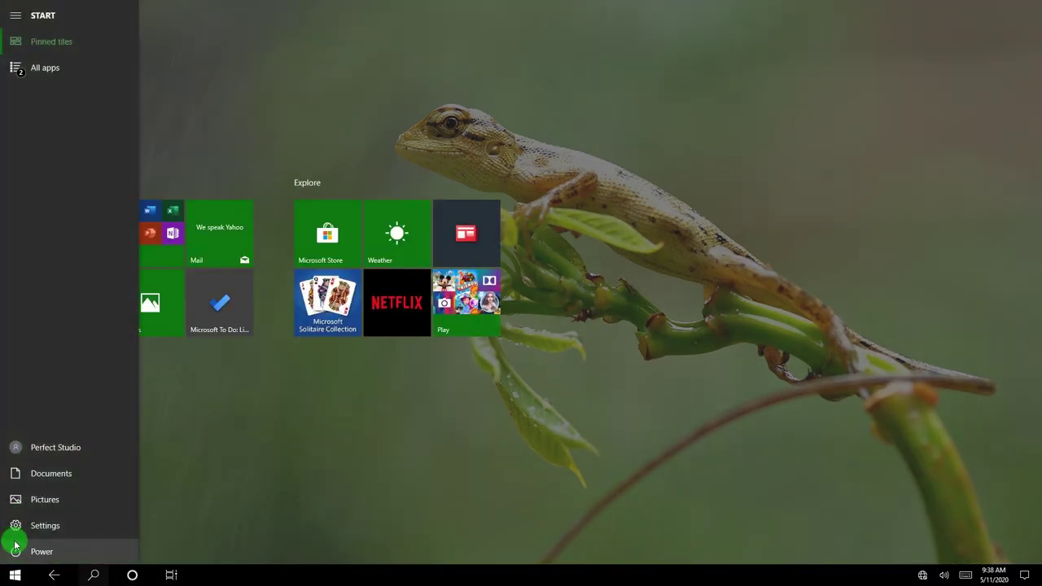
pyautogui.click(47, 68)
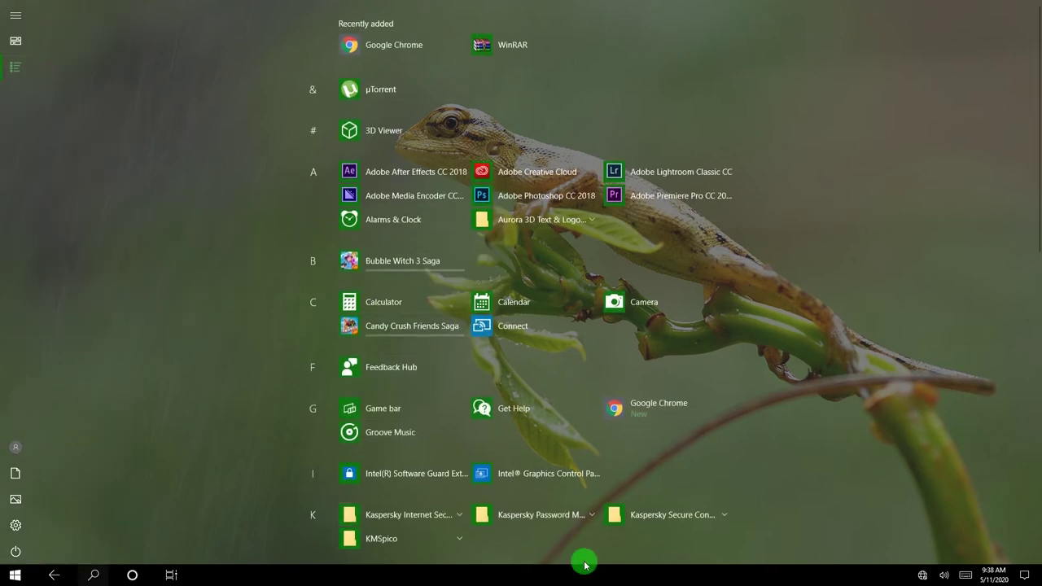
pyautogui.click(1026, 575)
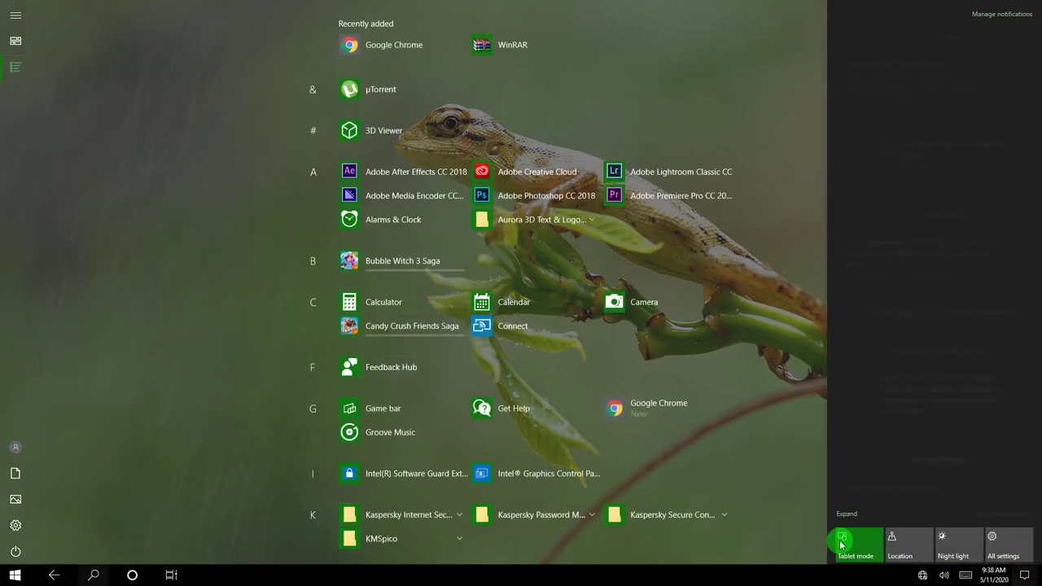
pyautogui.click(851, 544)
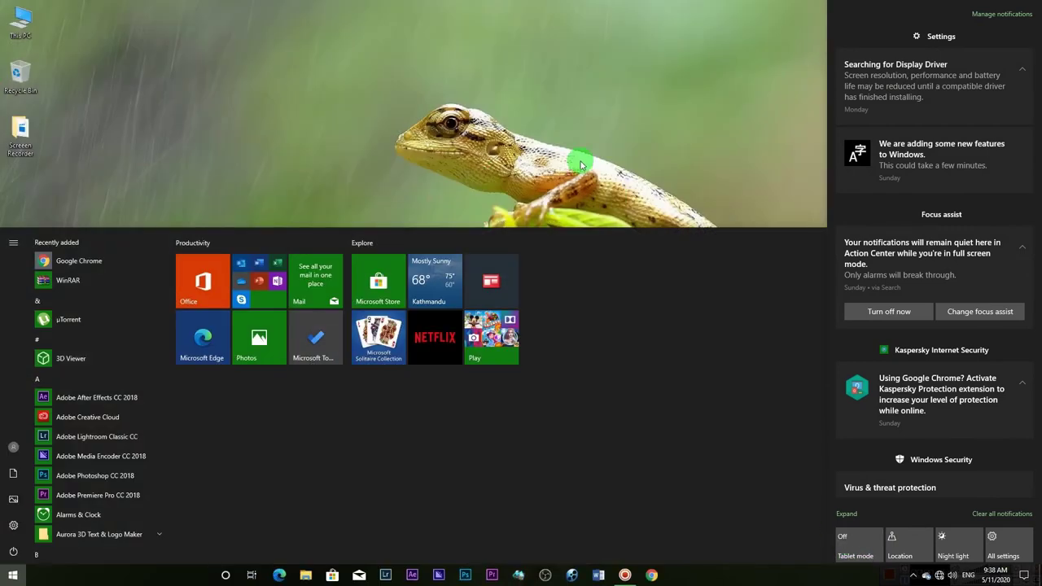
pyautogui.click(585, 186)
# Step: Shrink the Start menu so its Productivity and Explore tile groups stack in one column, then close it
pyautogui.click(13, 575)
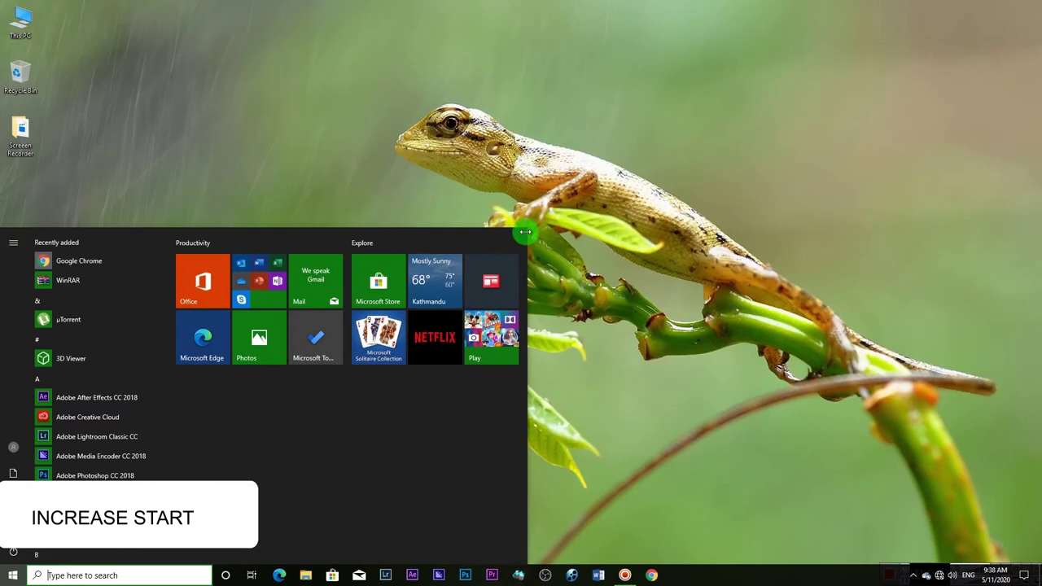
pyautogui.moveTo(526, 230); pyautogui.dragTo(338, 244)
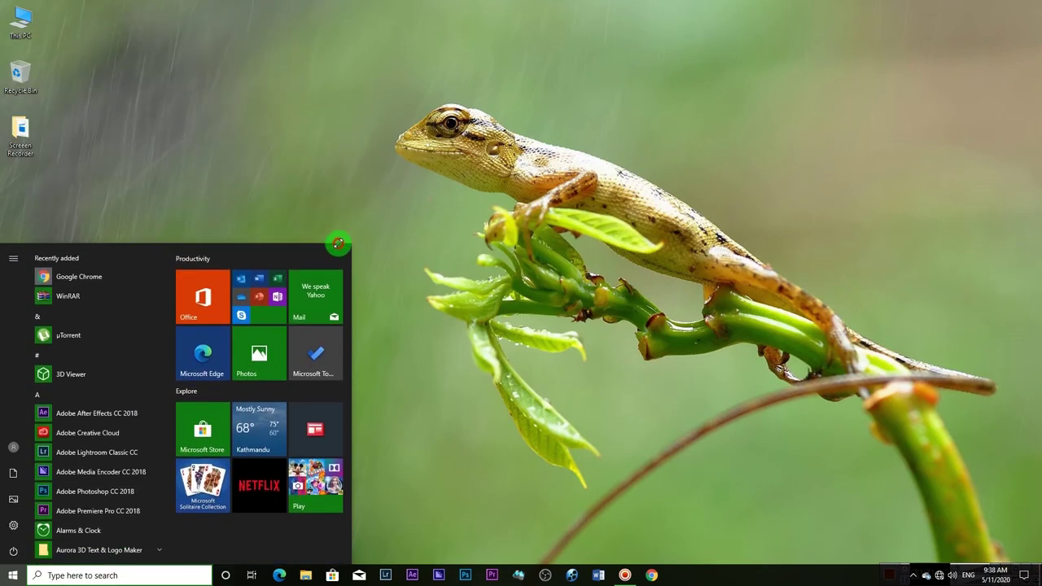
pyautogui.click(416, 260)
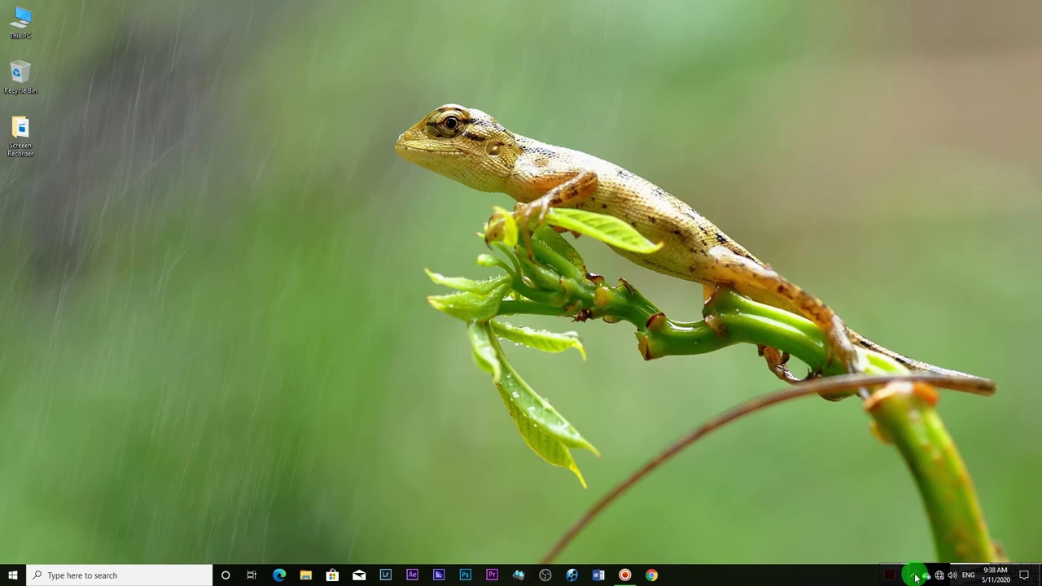
# Step: Turn on Location in the action center's quick actions and close the action center
pyautogui.click(1024, 577)
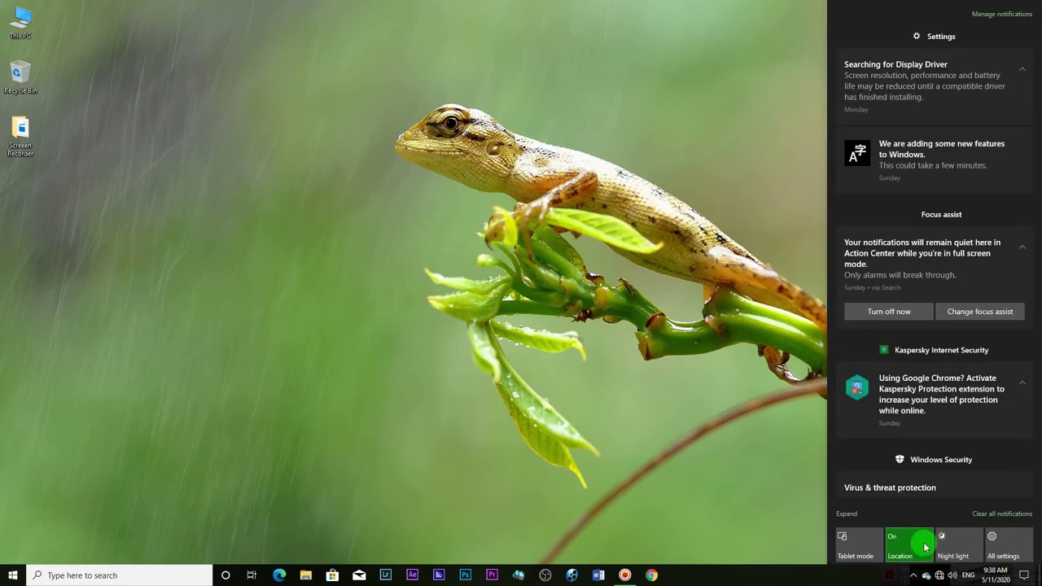
pyautogui.click(1024, 575)
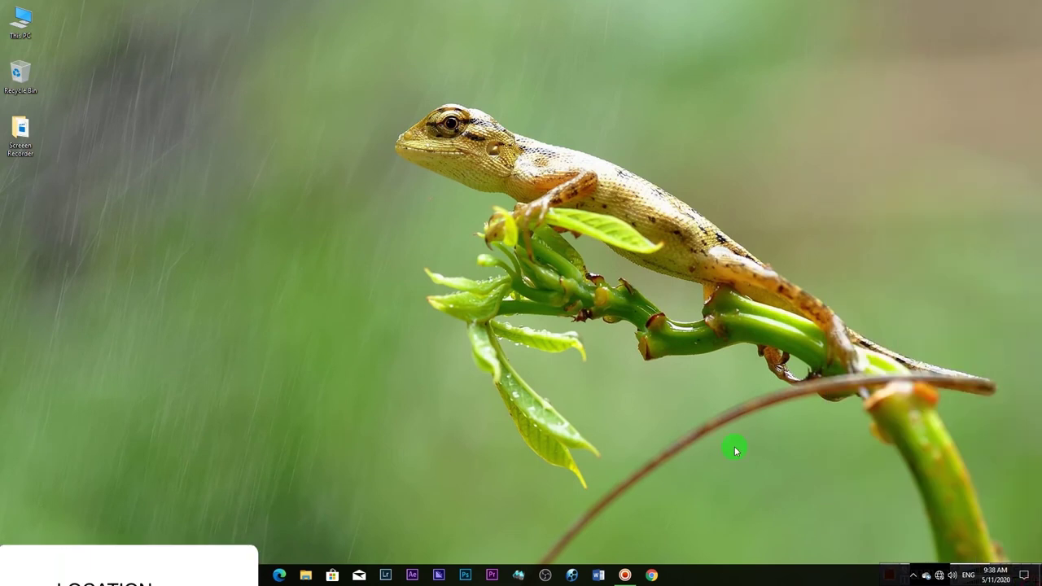
# Step: View the system properties of This PC and close the window
pyautogui.rightClick(3, 15)
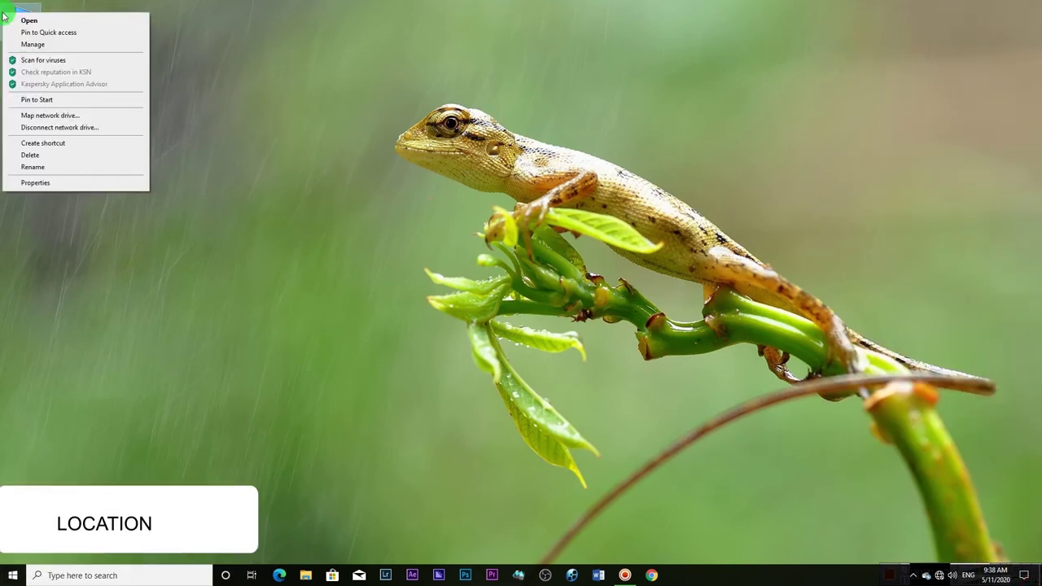
pyautogui.click(55, 185)
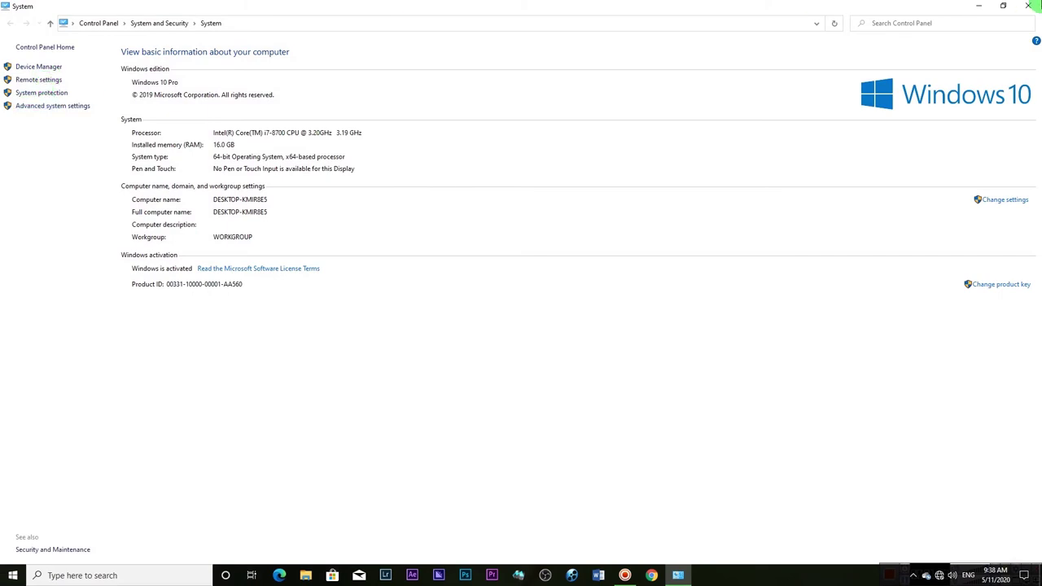
pyautogui.click(1028, 6)
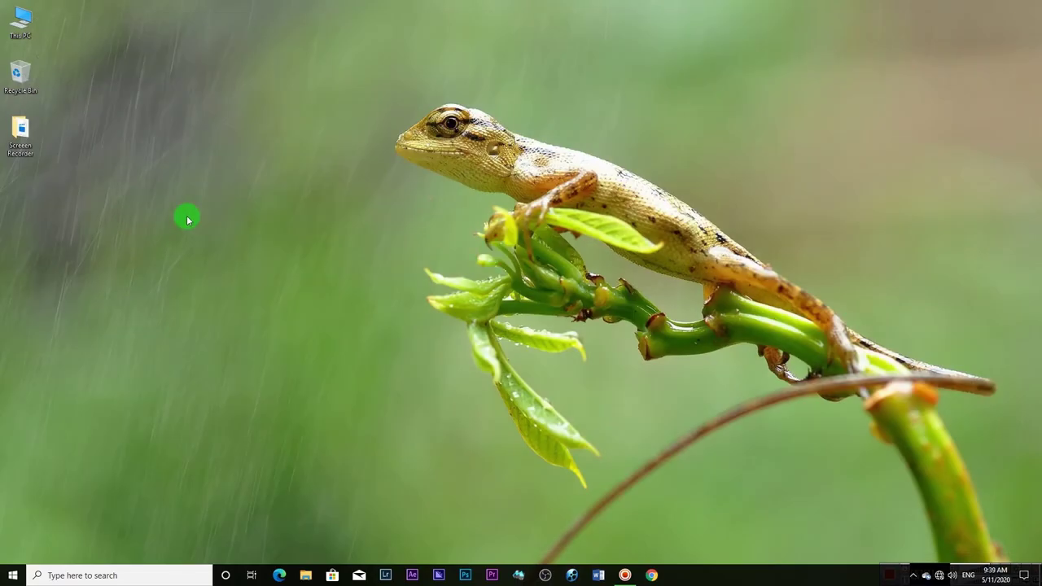
# Step: Try to launch the Game bar from the Start menu's app list
pyautogui.click(11, 575)
pyautogui.scroll(-5, 82, 471)
pyautogui.scroll(-6, 82, 470)
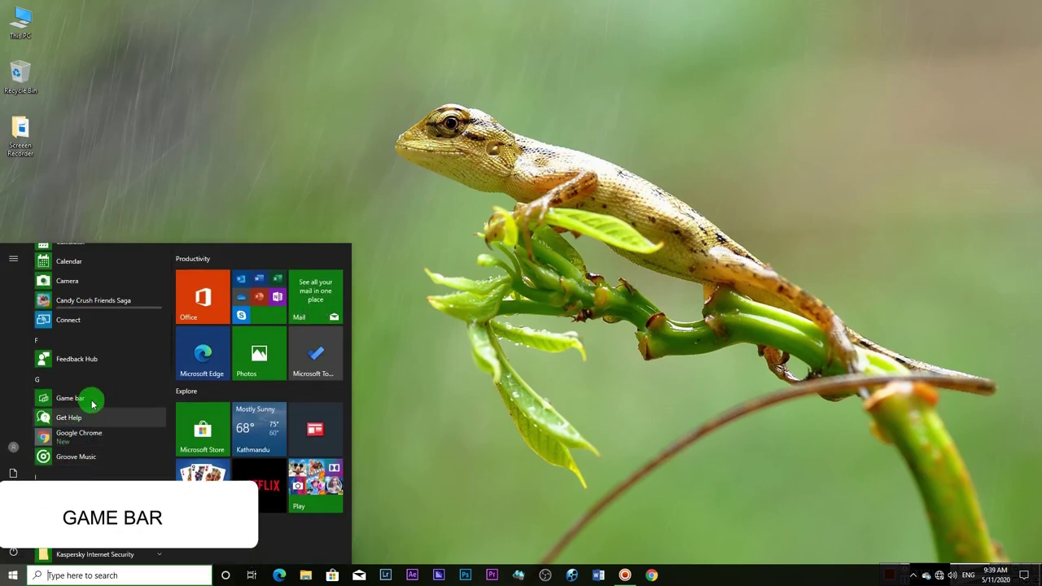
pyautogui.click(87, 405)
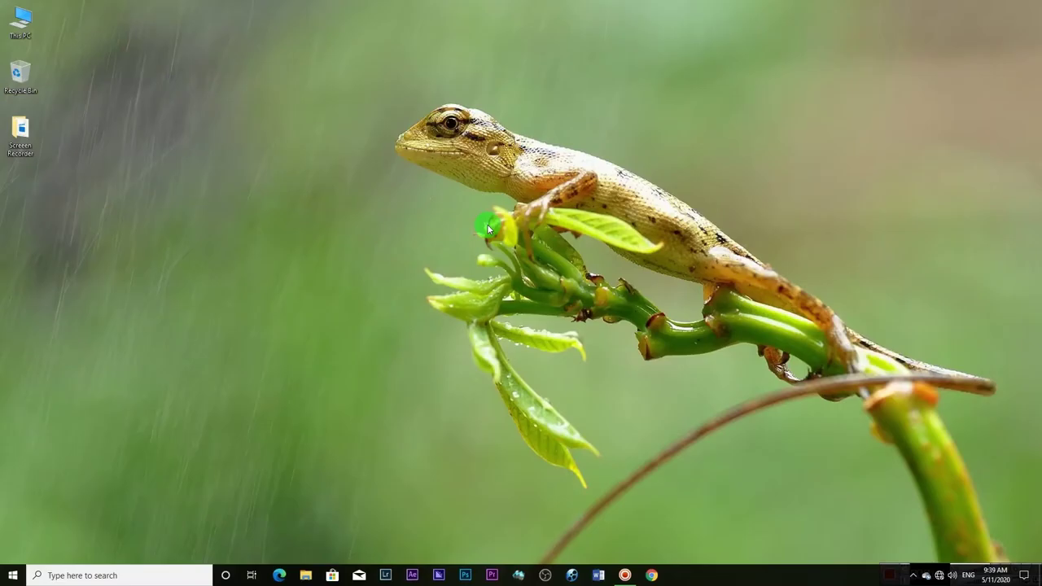
# Step: Open the Game bar, set the speaker volume to 52, and close the overlay
pyautogui.click(10, 575)
pyautogui.scroll(-5, 156, 436)
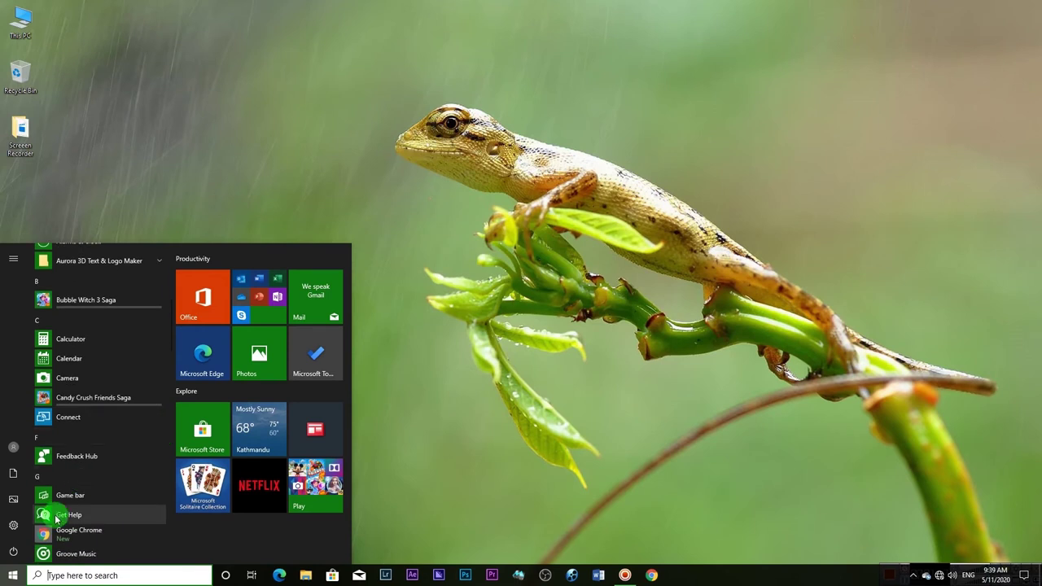
pyautogui.click(51, 494)
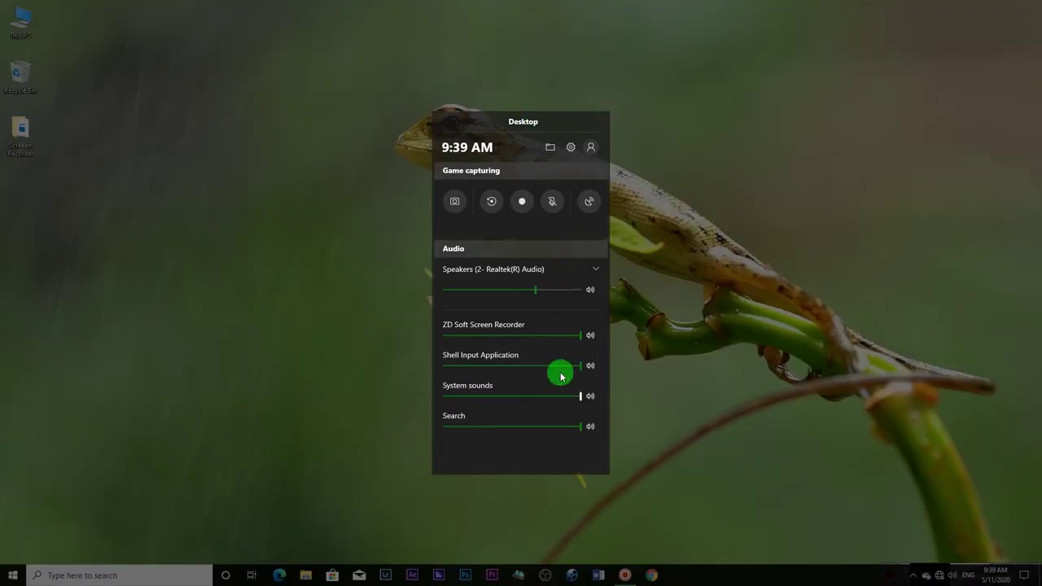
pyautogui.moveTo(541, 291); pyautogui.dragTo(515, 296)
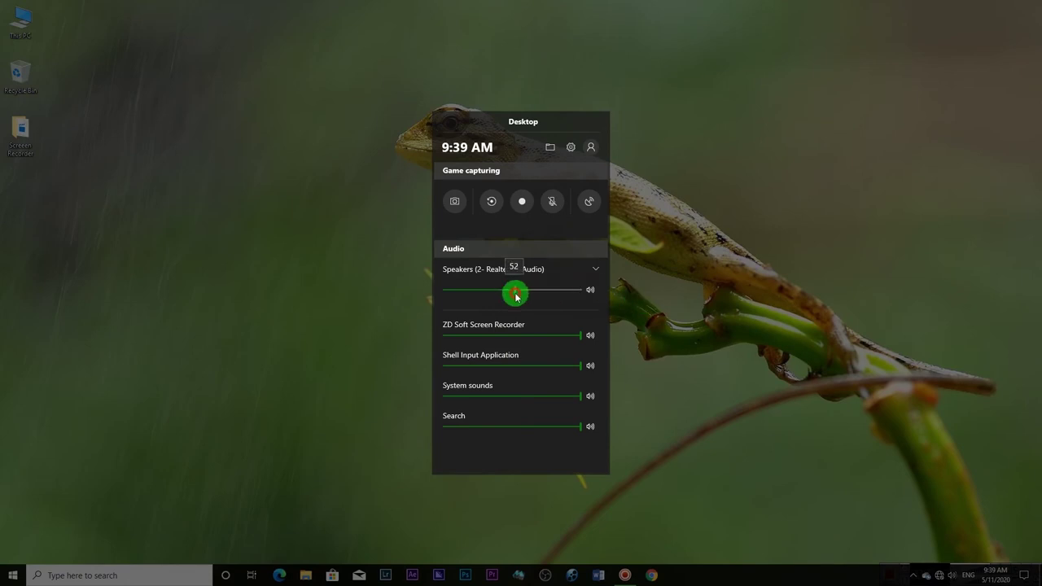
pyautogui.click(739, 262)
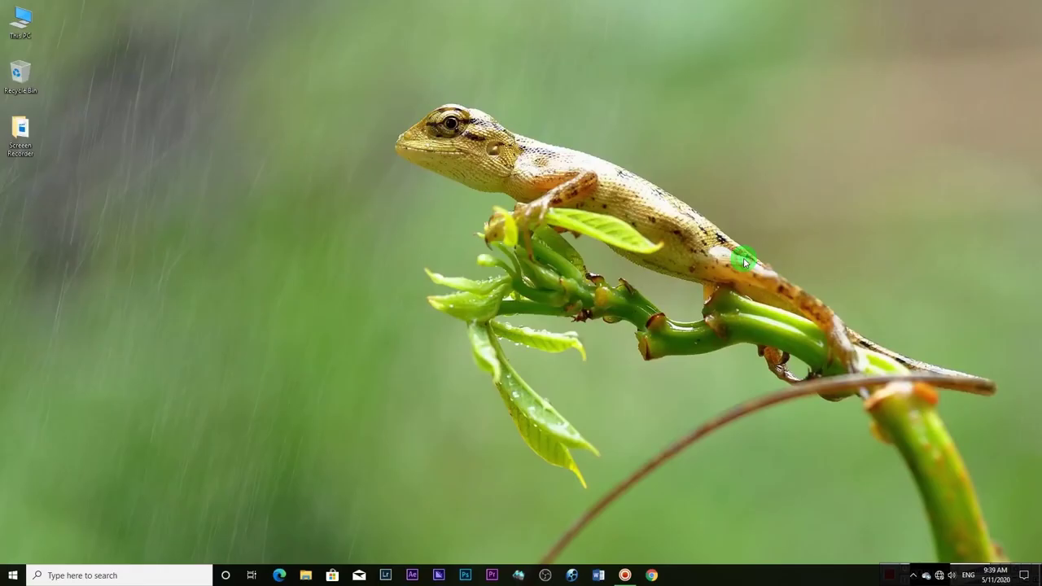
# Step: Launch Snip & Sketch from the list of installed apps and capture a new snip of the desktop
pyautogui.click(13, 575)
pyautogui.scroll(-5, 94, 505)
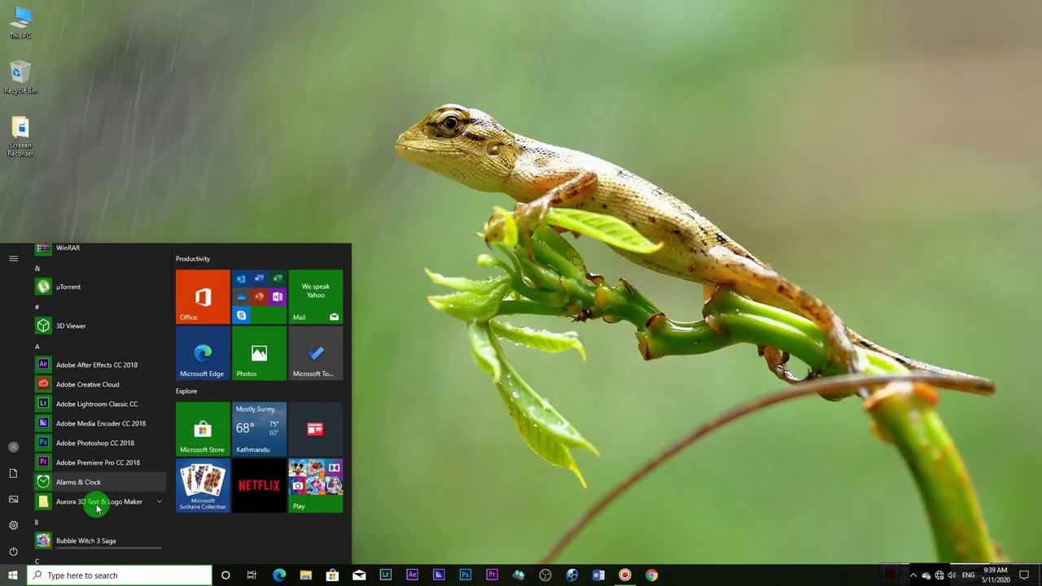
pyautogui.scroll(-5, 96, 509)
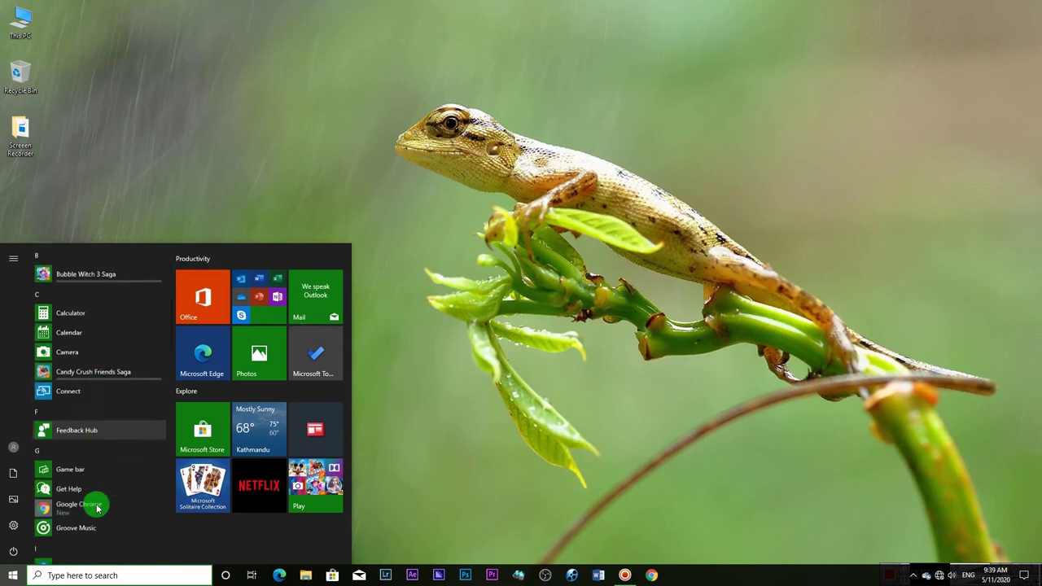
pyautogui.scroll(-5, 96, 509)
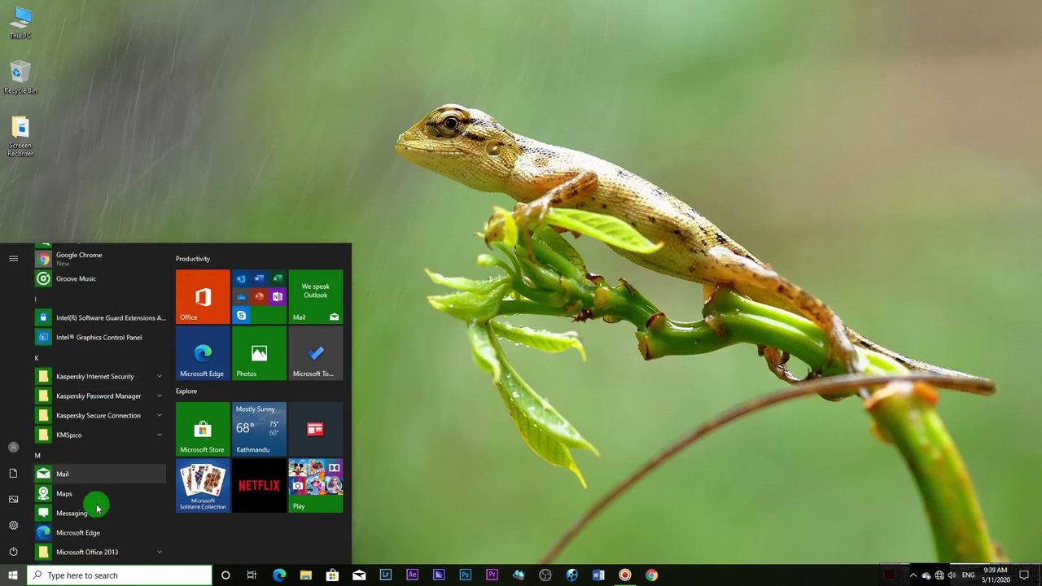
pyautogui.scroll(-5, 97, 506)
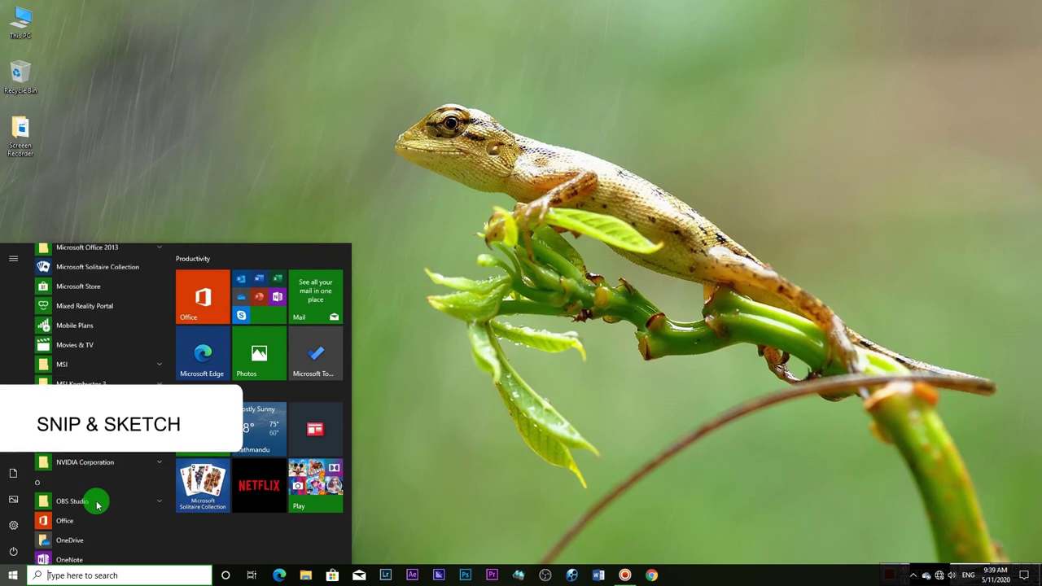
pyautogui.scroll(-3, 97, 506)
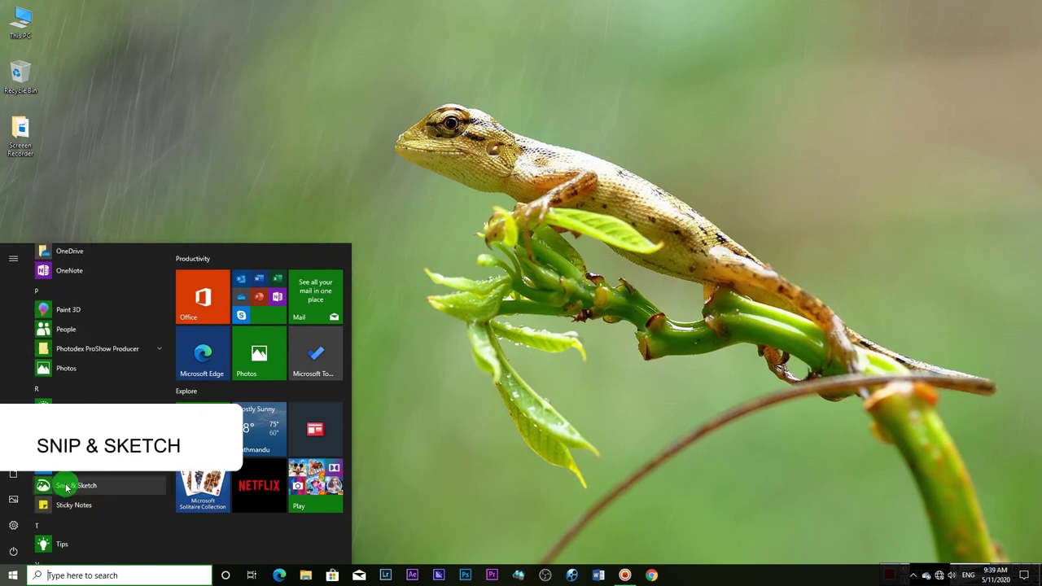
pyautogui.click(146, 484)
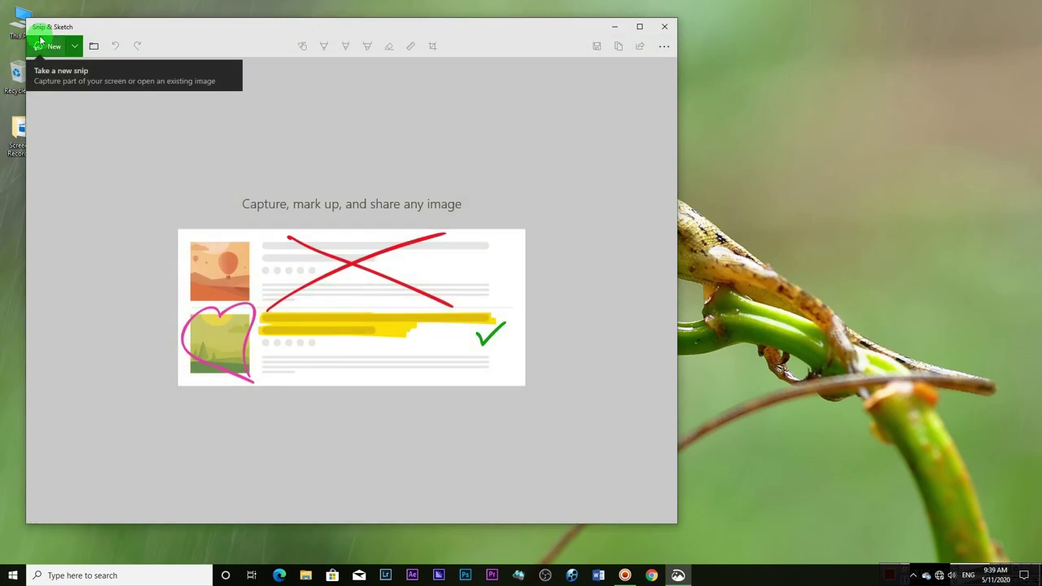
pyautogui.click(43, 45)
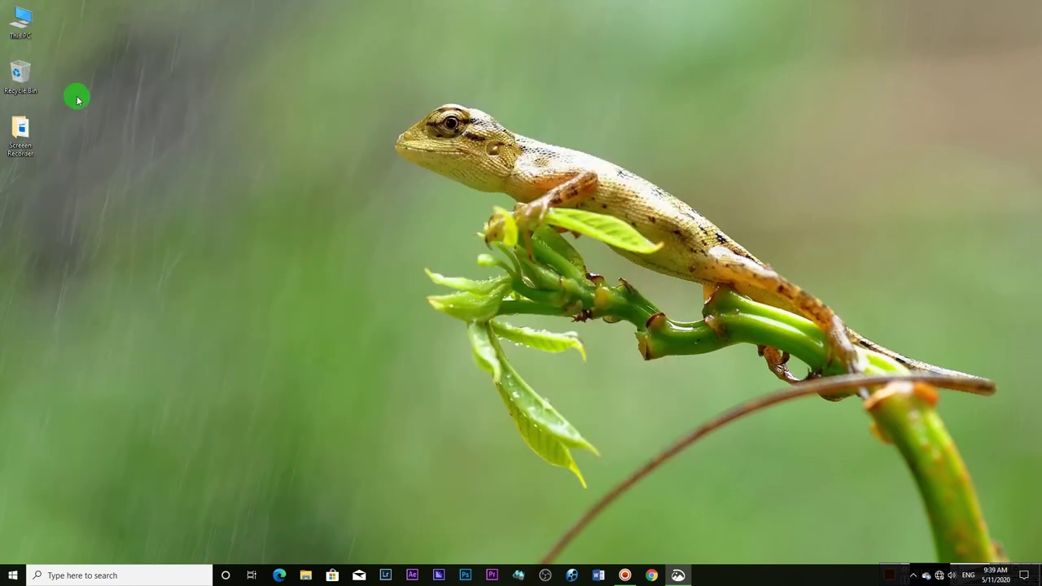
pyautogui.moveTo(3, 3); pyautogui.dragTo(456, 306)
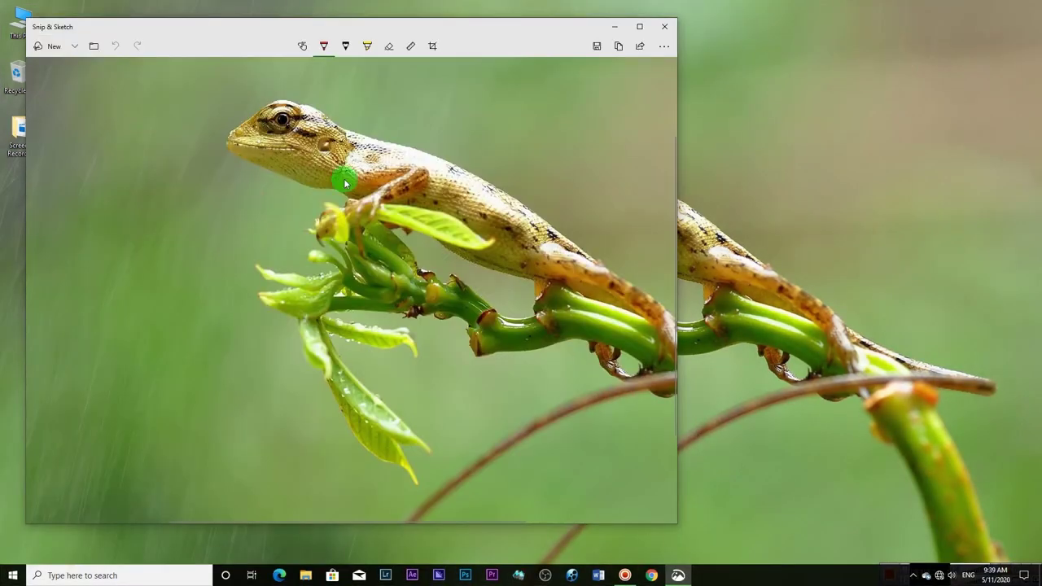
# Step: Move the Snip & Sketch window toward the middle of the desktop, shrink it, and close it
pyautogui.moveTo(489, 27); pyautogui.dragTo(710, 19)
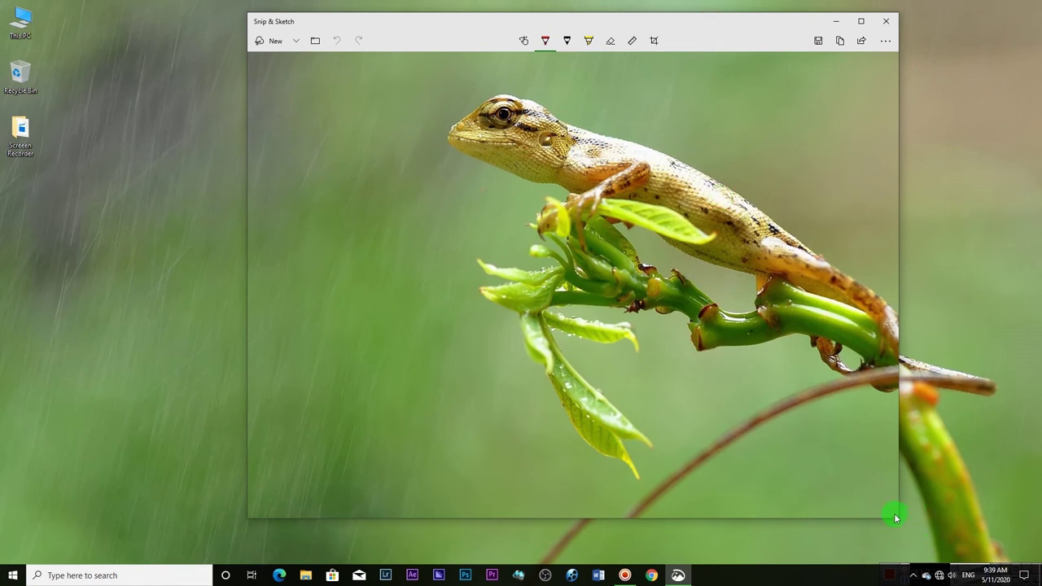
pyautogui.moveTo(898, 518)
pyautogui.mouseDown()
pyautogui.moveTo(968, 560)
pyautogui.moveTo(722, 461)
pyautogui.moveTo(765, 478)
pyautogui.moveTo(1037, 456)
pyautogui.moveTo(481, 545)
pyautogui.moveTo(286, 357)
pyautogui.mouseUp()
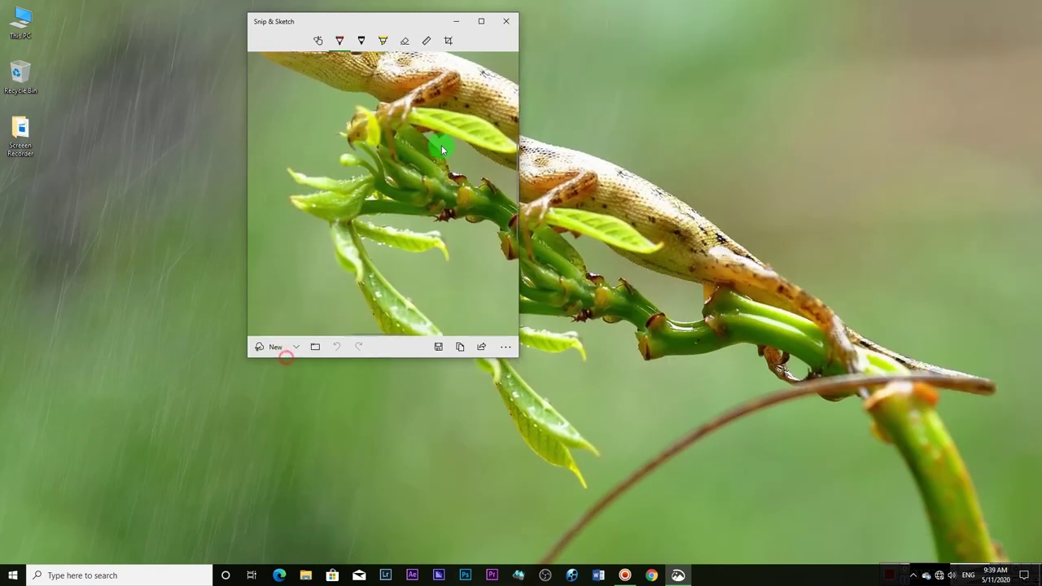
pyautogui.click(508, 21)
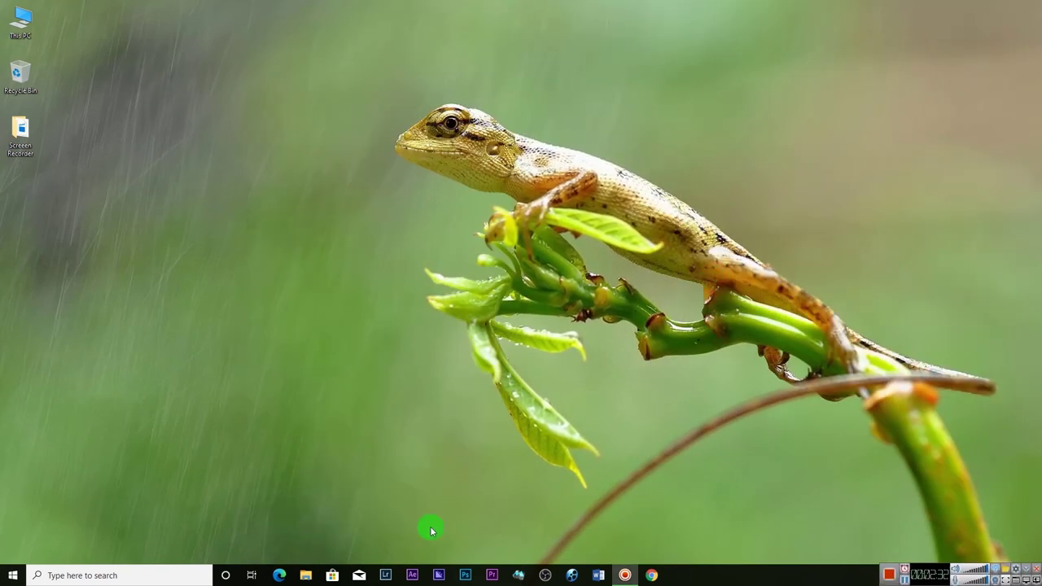
# Step: Open the Your Phone app from the list of installed apps, view its welcome page, and close it
pyautogui.click(12, 576)
pyautogui.scroll(-5, 80, 463)
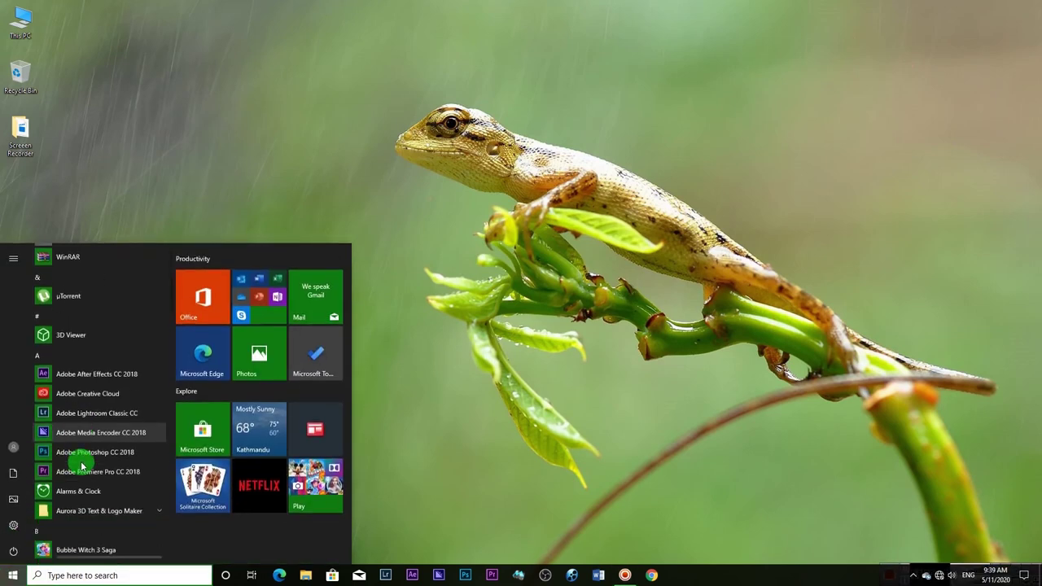
pyautogui.scroll(-10, 81, 468)
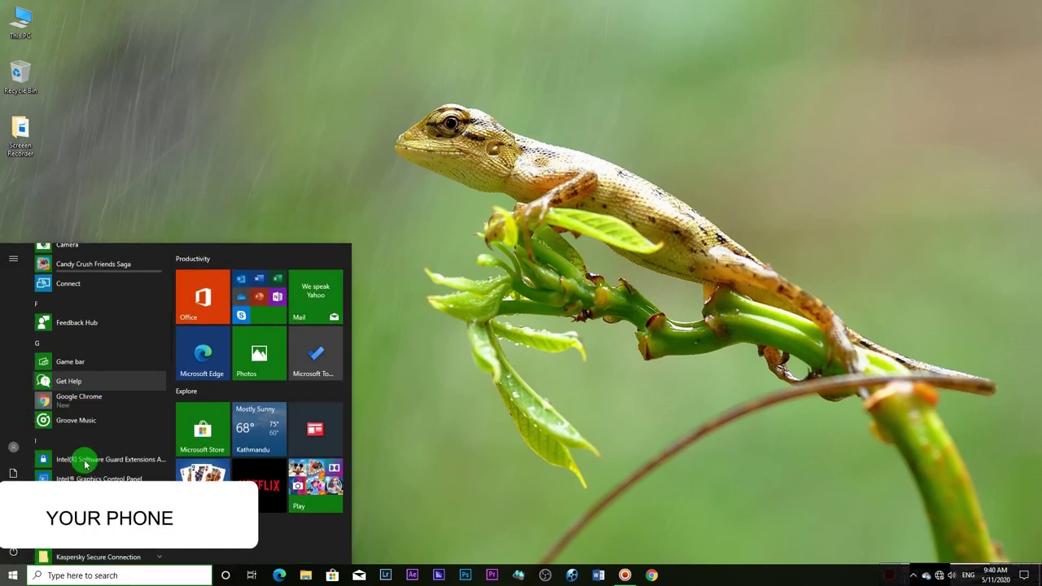
pyautogui.scroll(-8, 84, 462)
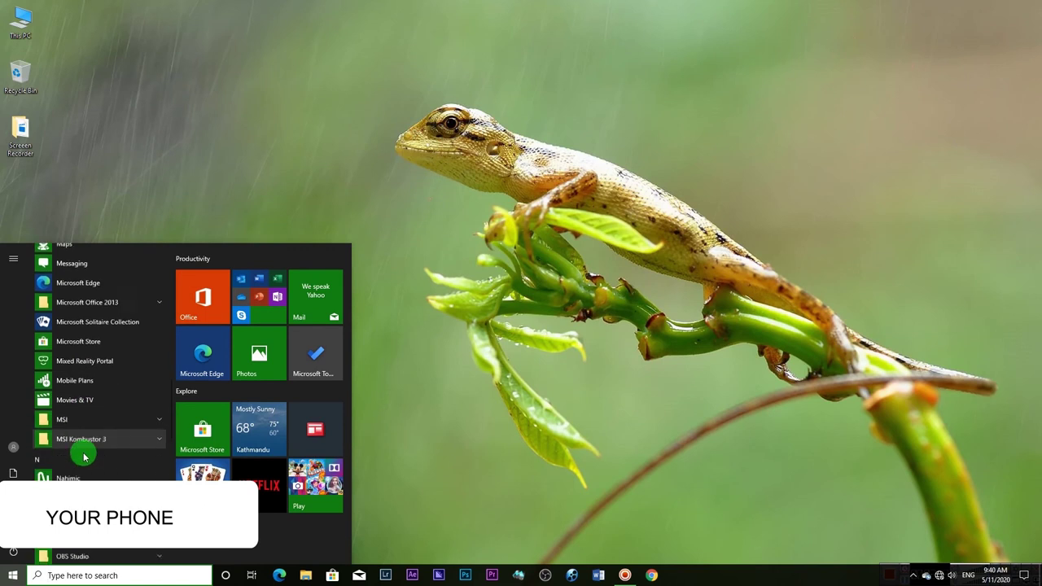
pyautogui.scroll(-12, 84, 455)
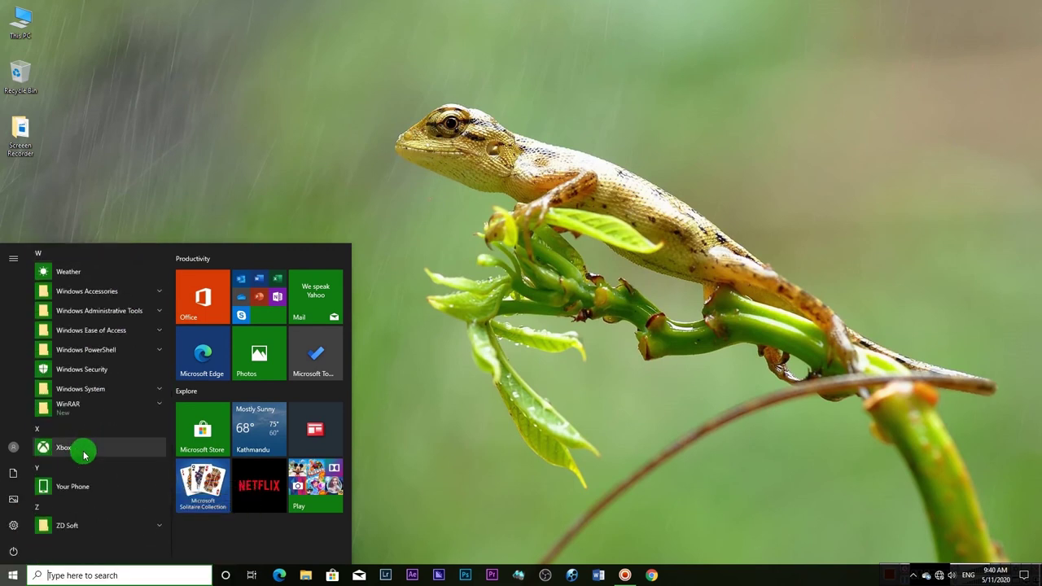
pyautogui.click(107, 487)
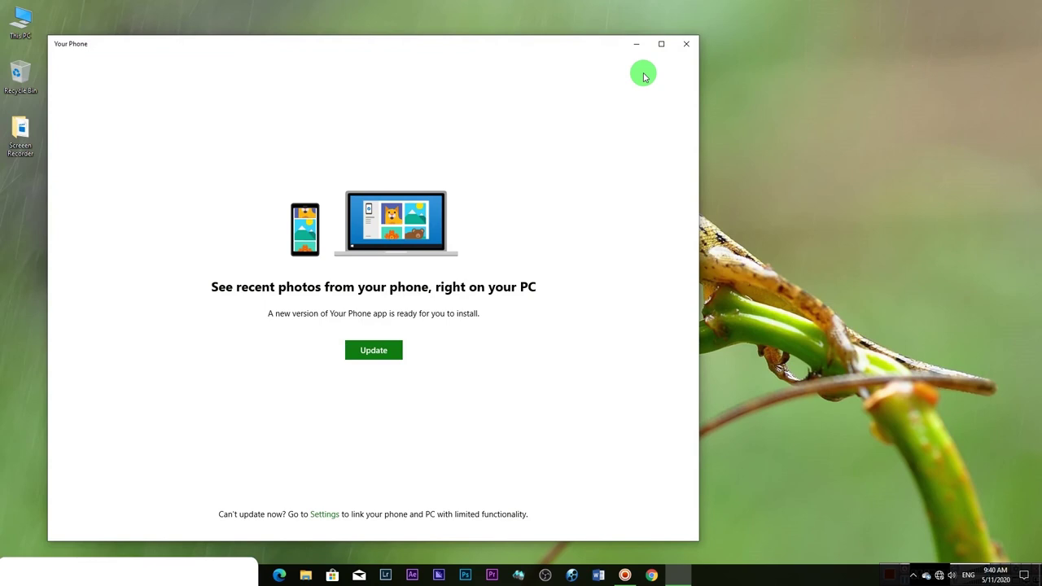
pyautogui.click(687, 44)
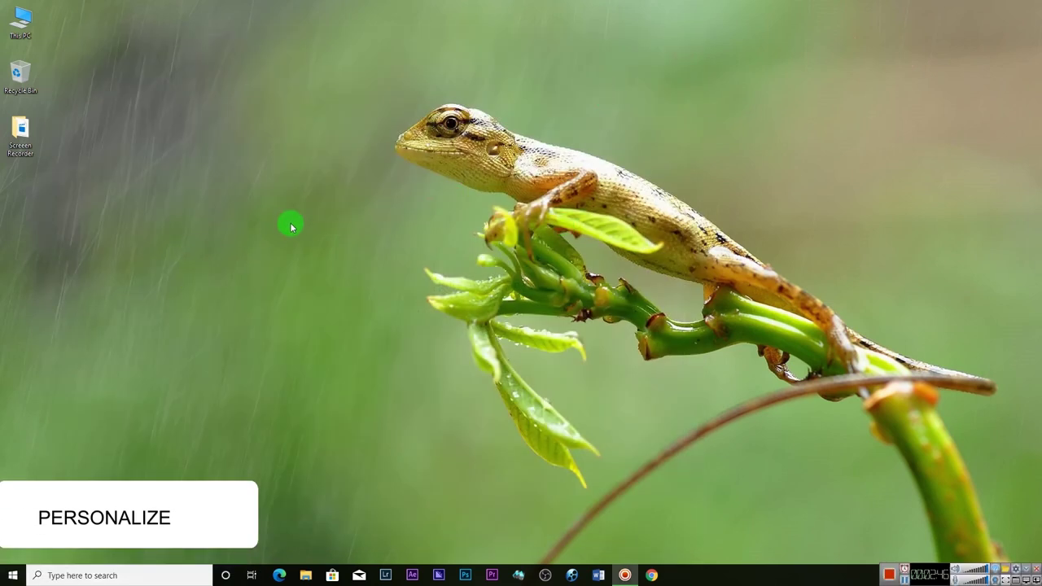
# Step: Review the Background, Colors, Fonts and Taskbar pages of the Personalization settings, and close Settings
pyautogui.rightClick(291, 227)
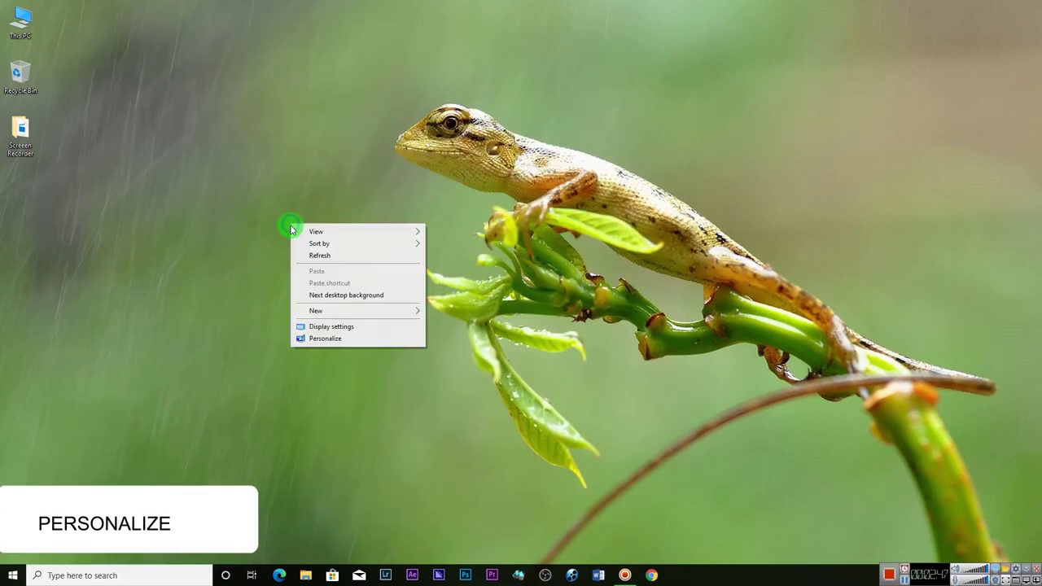
pyautogui.click(325, 339)
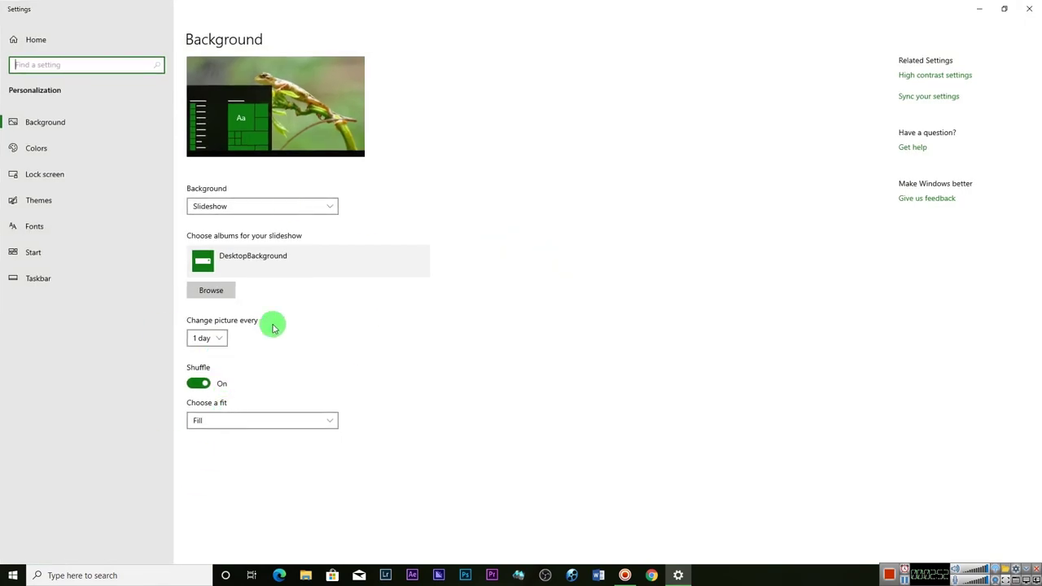
pyautogui.click(38, 149)
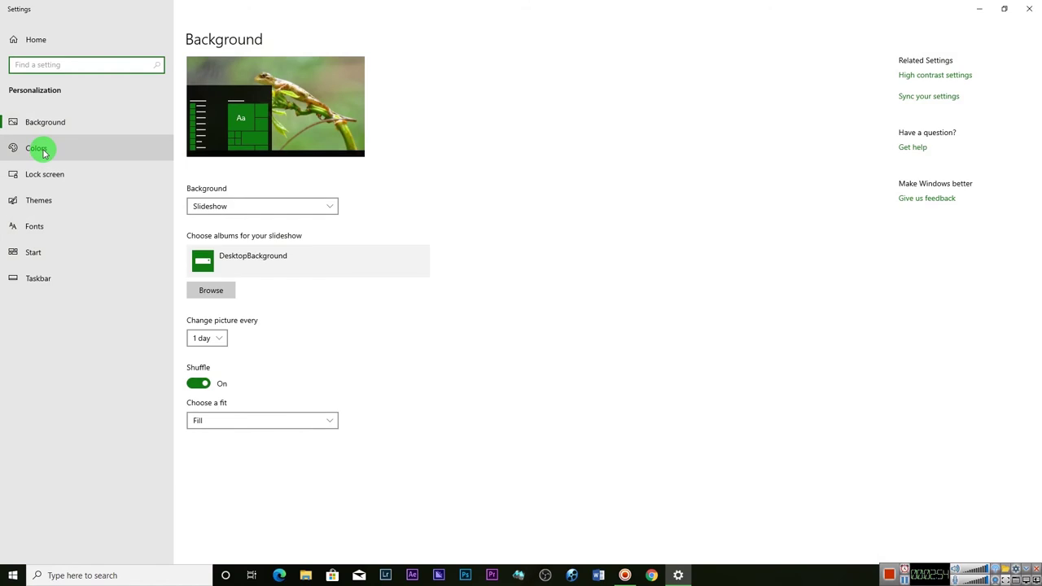
pyautogui.scroll(-3, 236, 467)
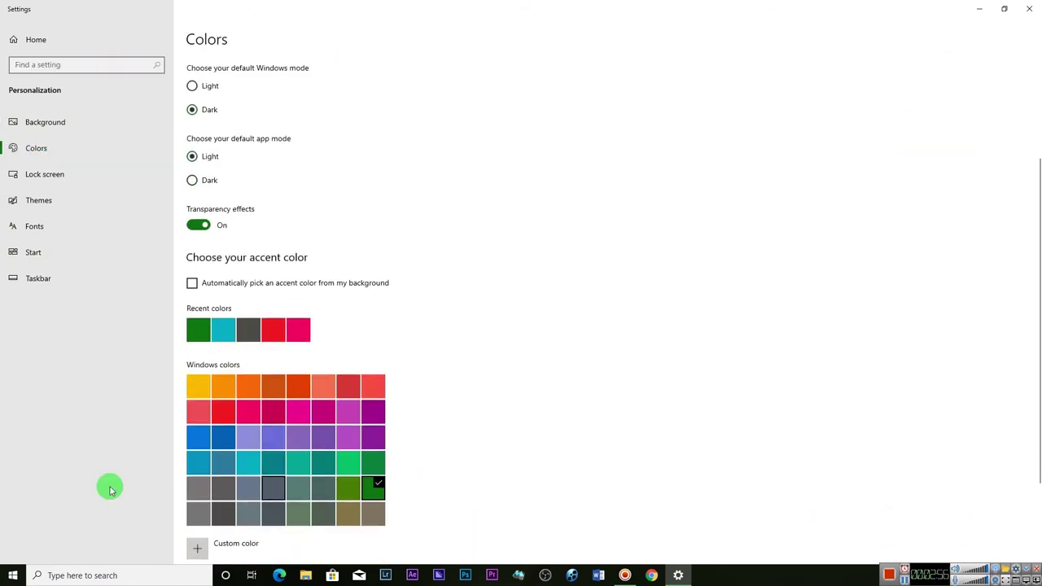
pyautogui.click(45, 226)
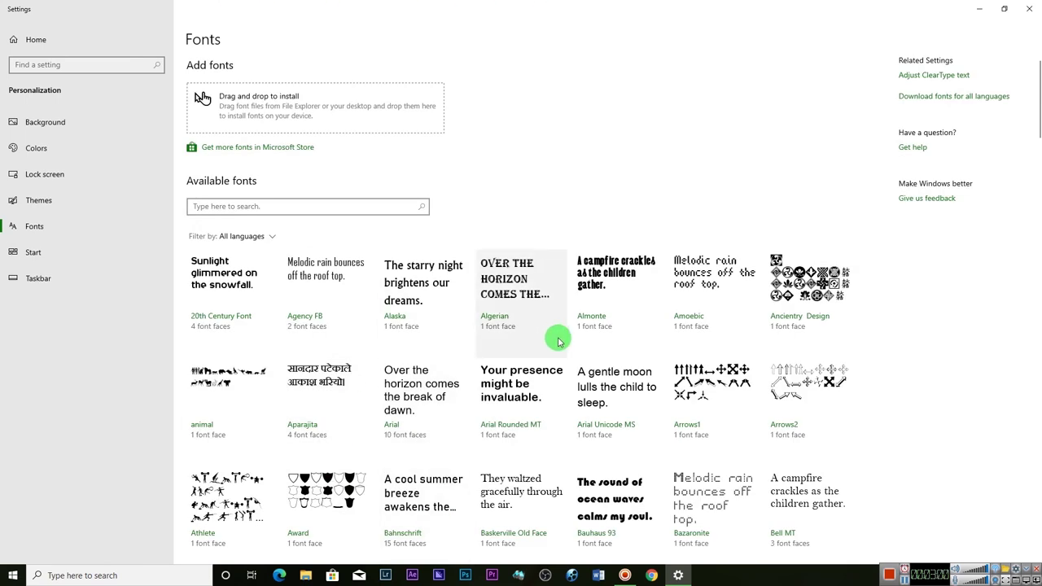
pyautogui.scroll(-8, 495, 344)
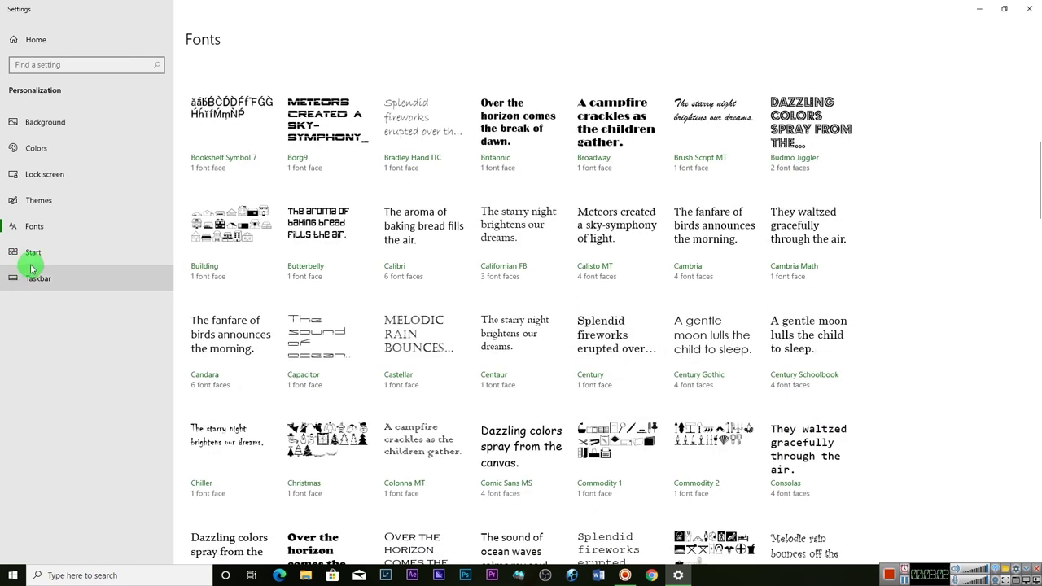
pyautogui.click(31, 273)
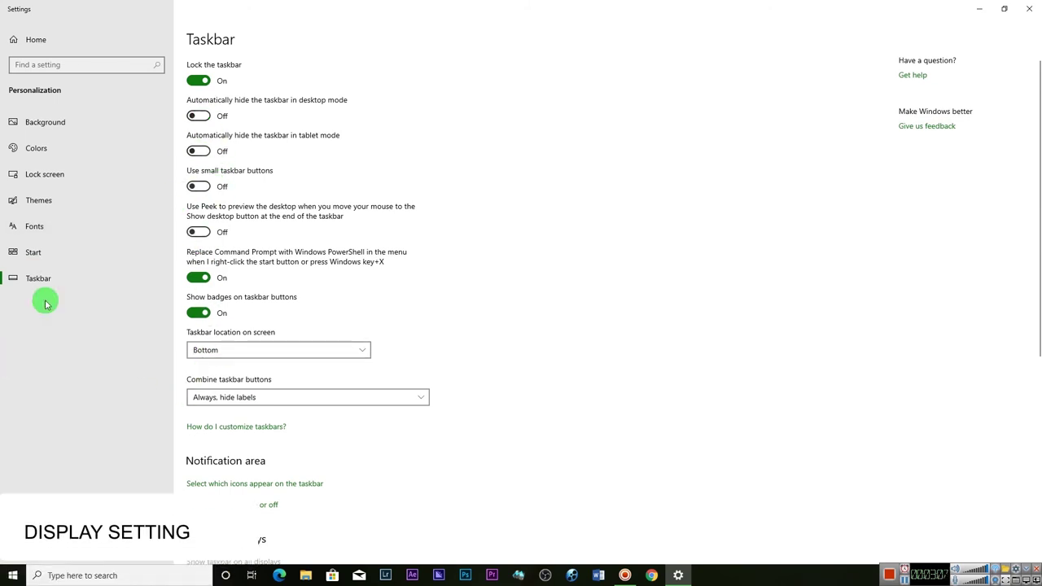
pyautogui.click(1030, 8)
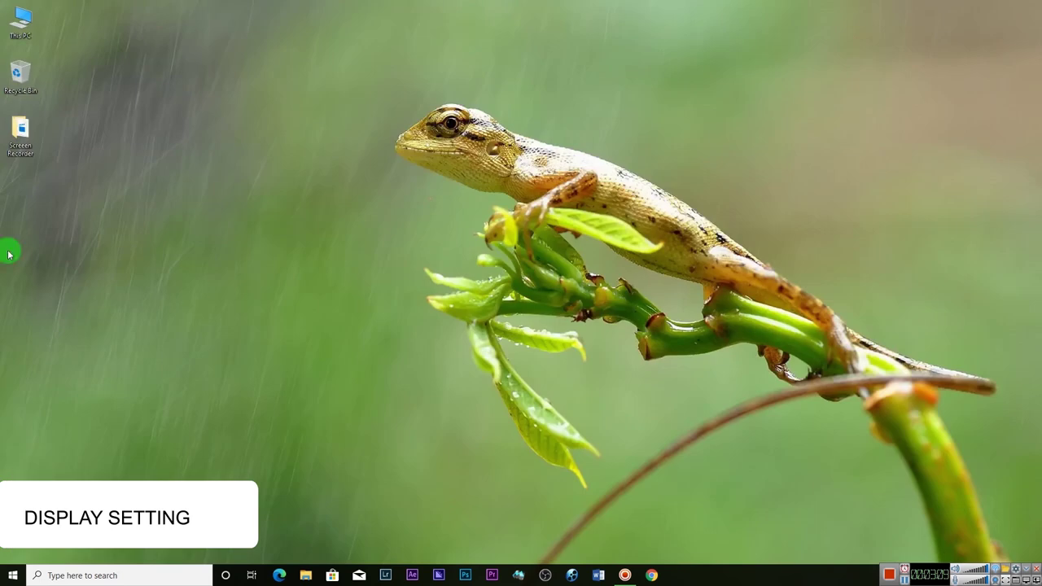
# Step: View the Display settings from the desktop and close the Settings window
pyautogui.rightClick(426, 231)
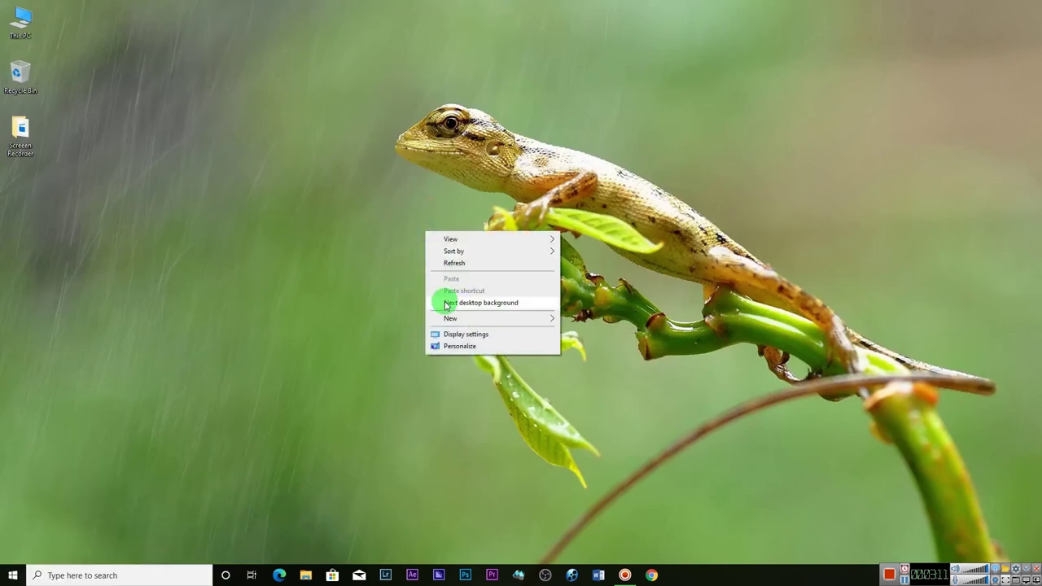
pyautogui.click(459, 335)
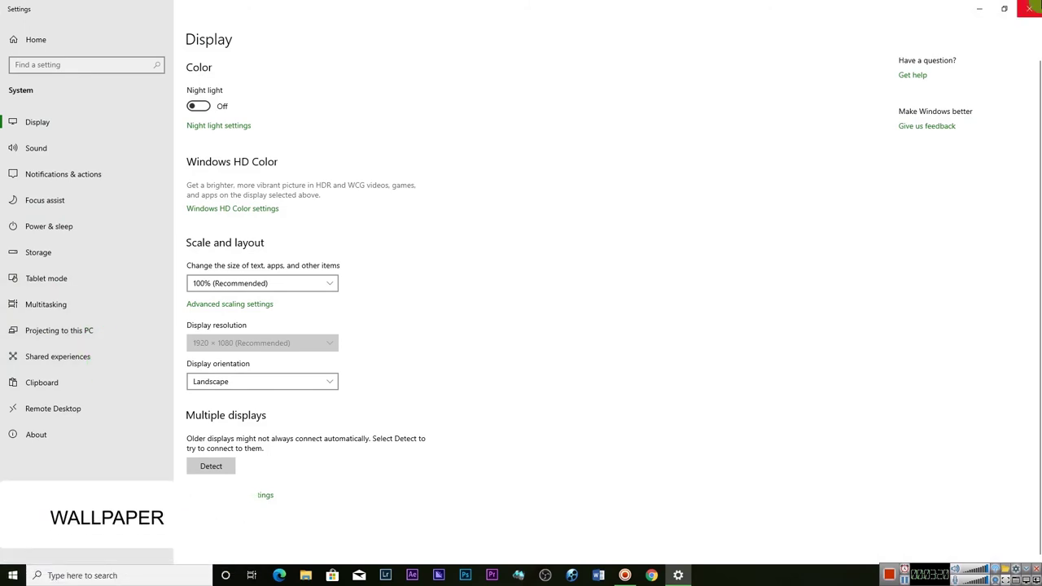
pyautogui.click(1032, 8)
# Step: Switch the desktop wallpaper to the next background in the slideshow
pyautogui.rightClick(678, 291)
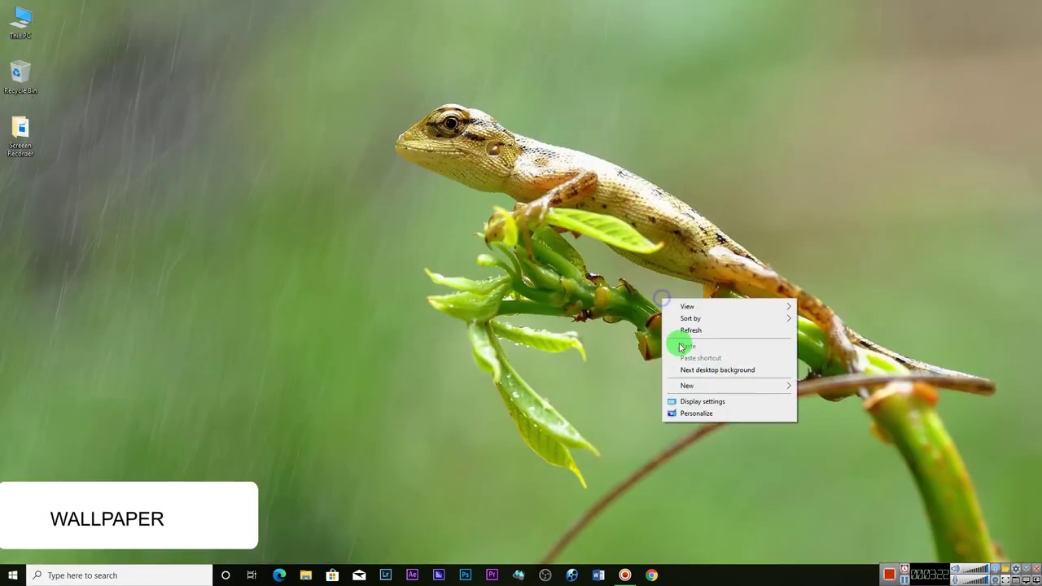
pyautogui.click(710, 370)
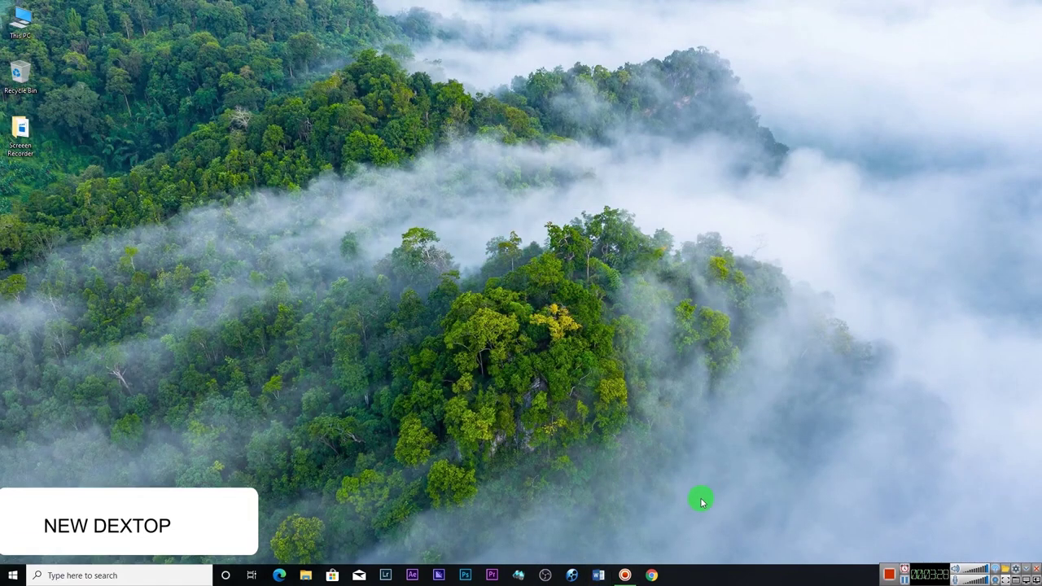
# Step: Create a second virtual desktop in Task View and switch to it
pyautogui.click(251, 576)
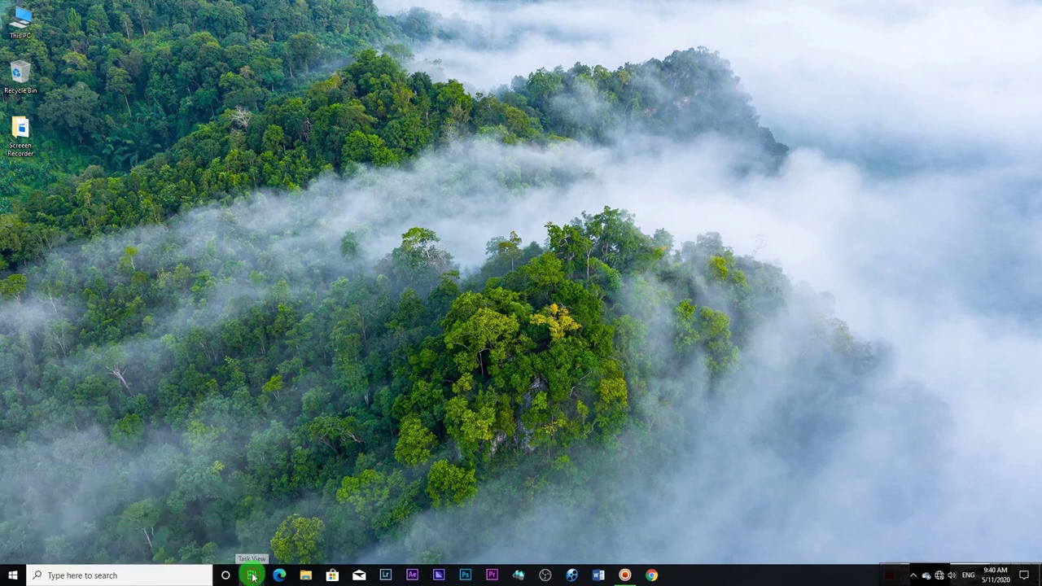
pyautogui.click(252, 574)
pyautogui.click(48, 37)
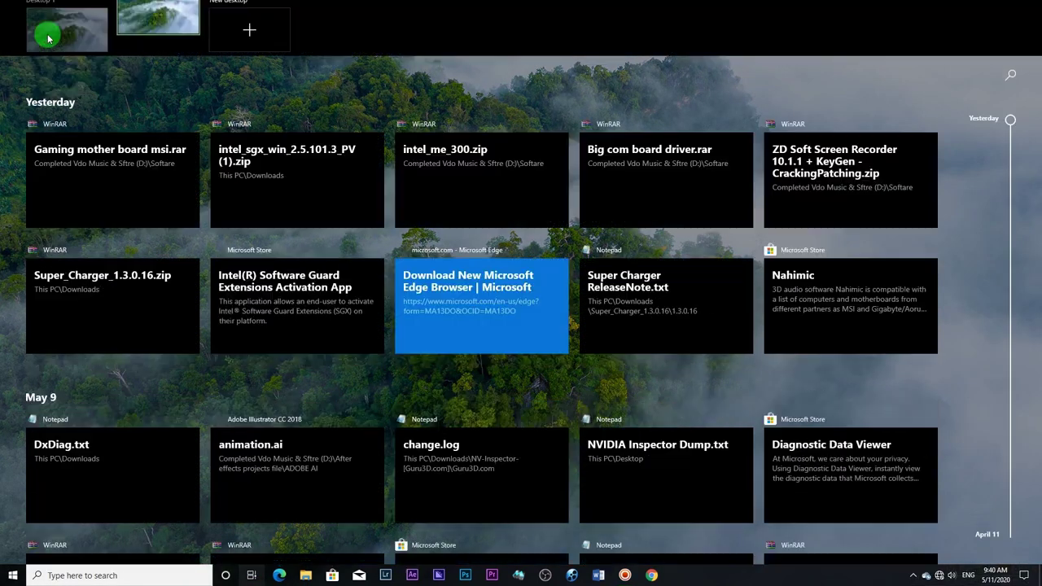
pyautogui.click(166, 35)
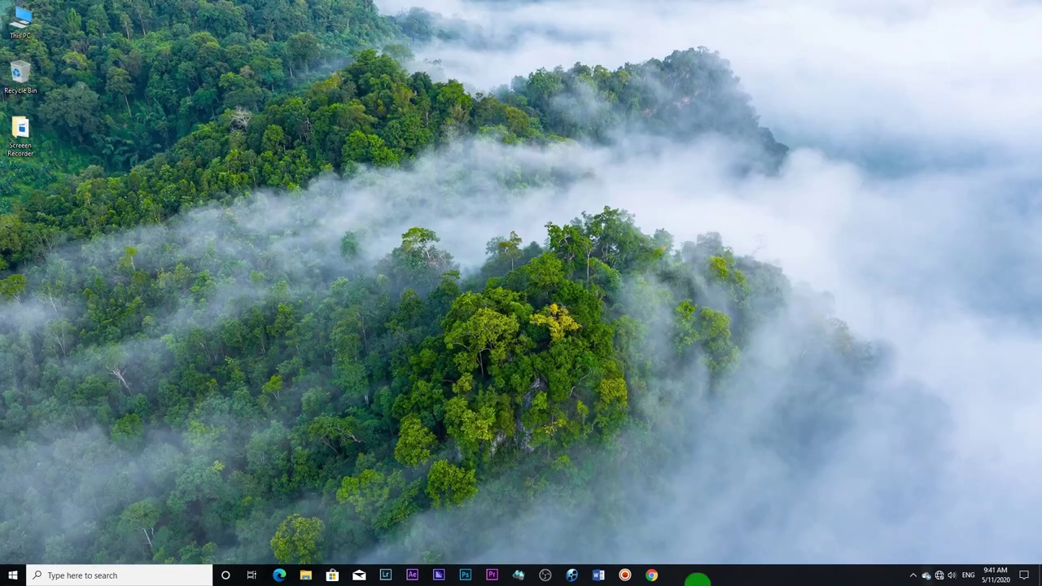
# Step: Return to Desktop 1 through Task View
pyautogui.click(252, 575)
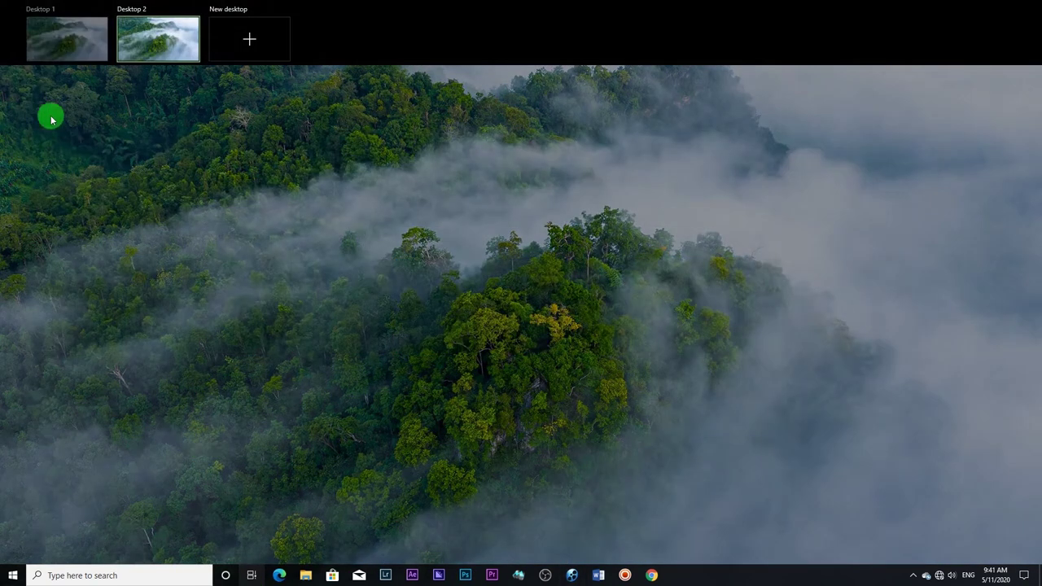
pyautogui.click(60, 50)
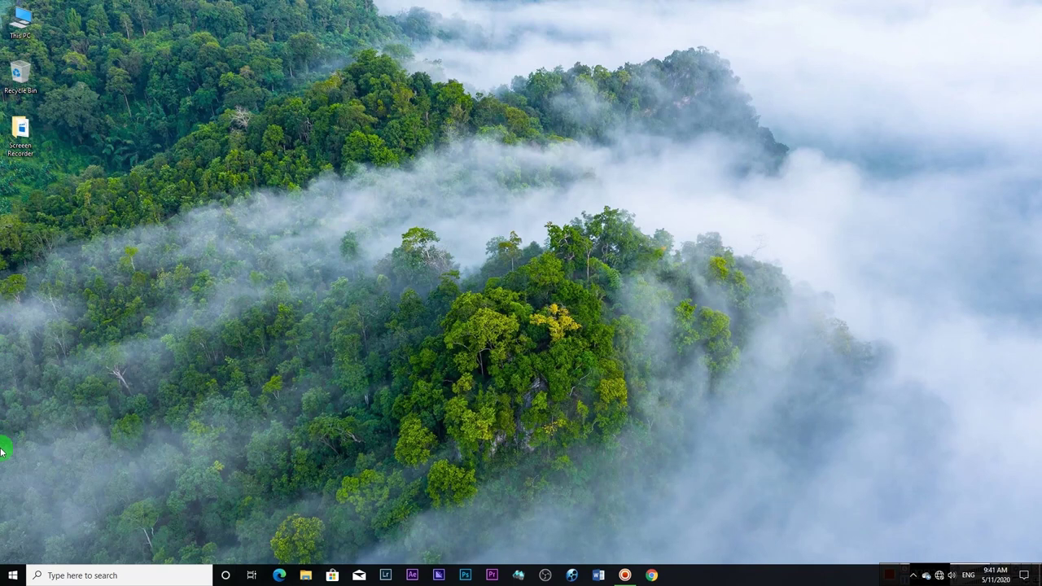
# Step: Browse the Start menu's app list, show its alphabetical letter index, and close the Start menu
pyautogui.click(4, 572)
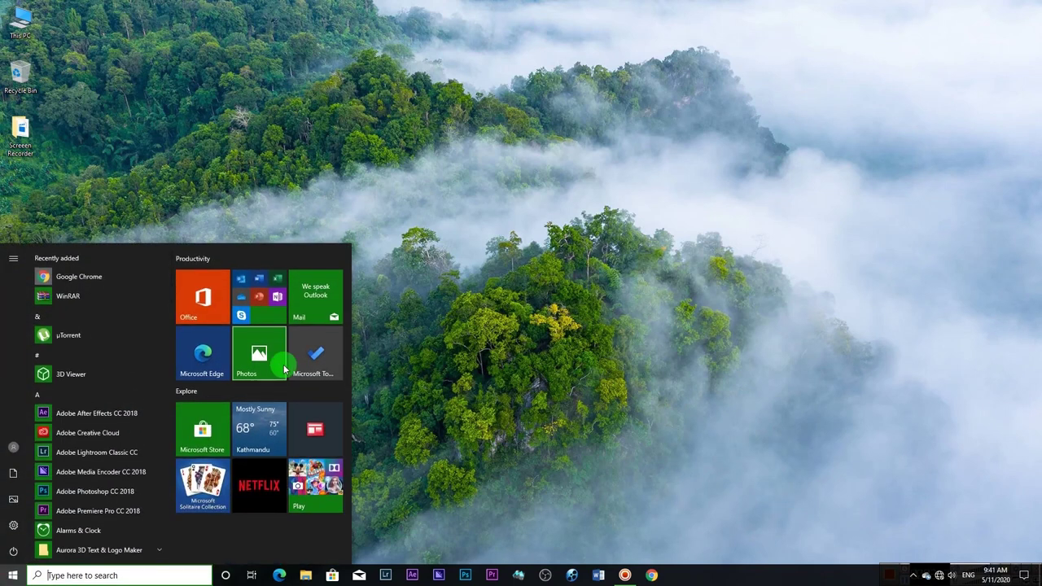
pyautogui.scroll(-5, 95, 309)
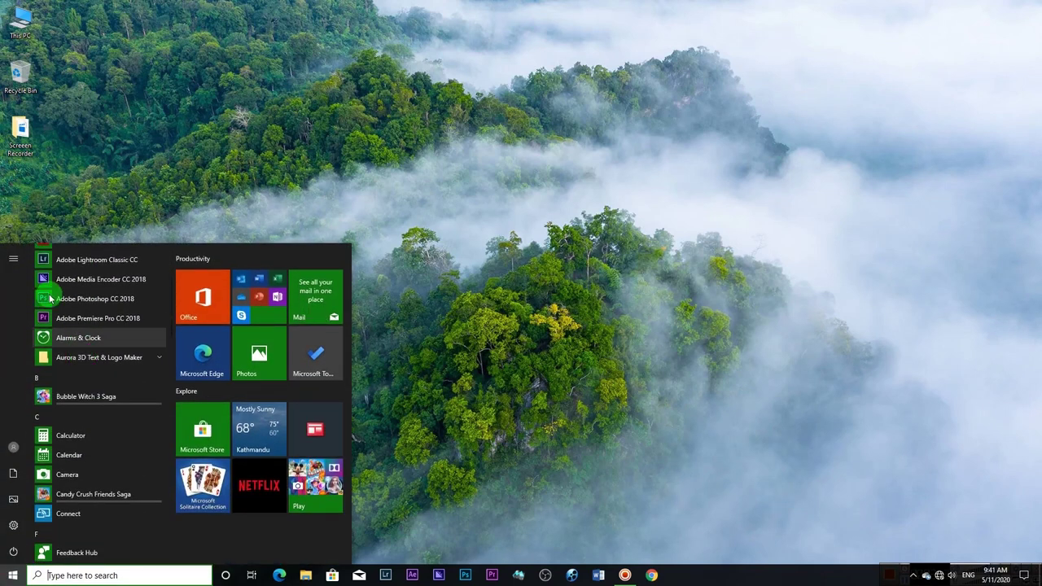
pyautogui.moveTo(11, 262)
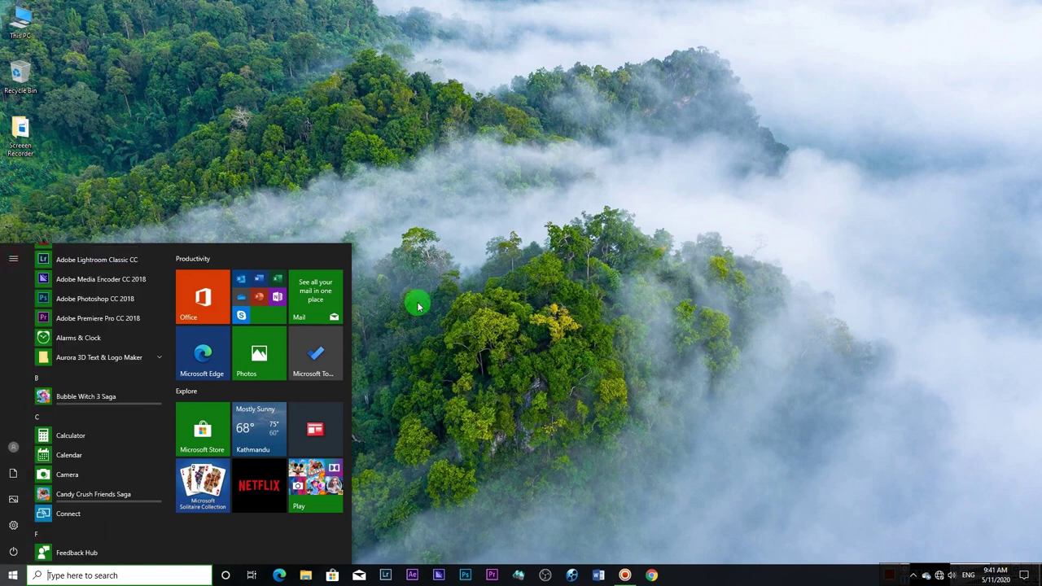
pyautogui.moveTo(25, 390)
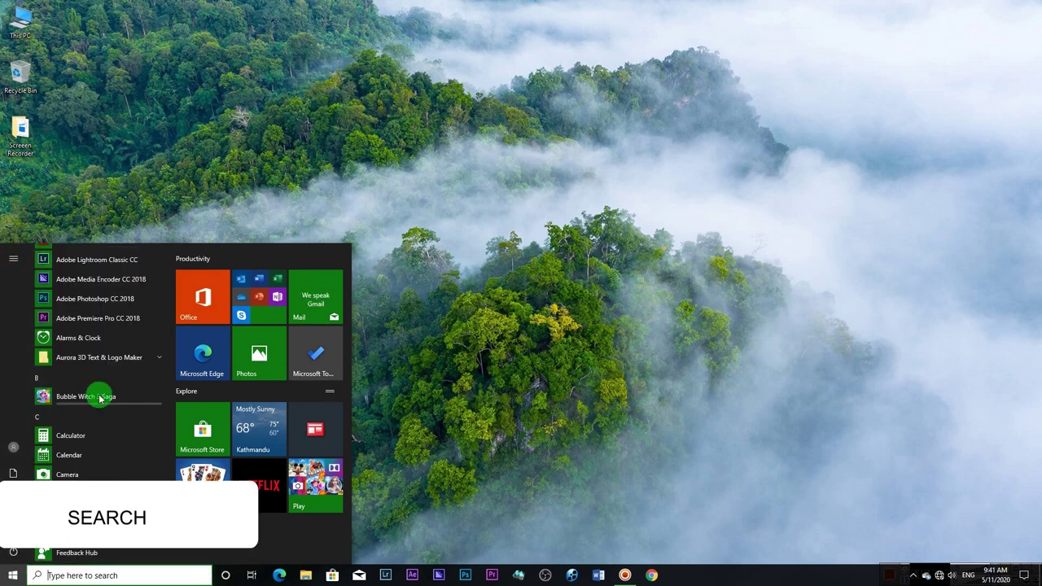
pyautogui.click(37, 376)
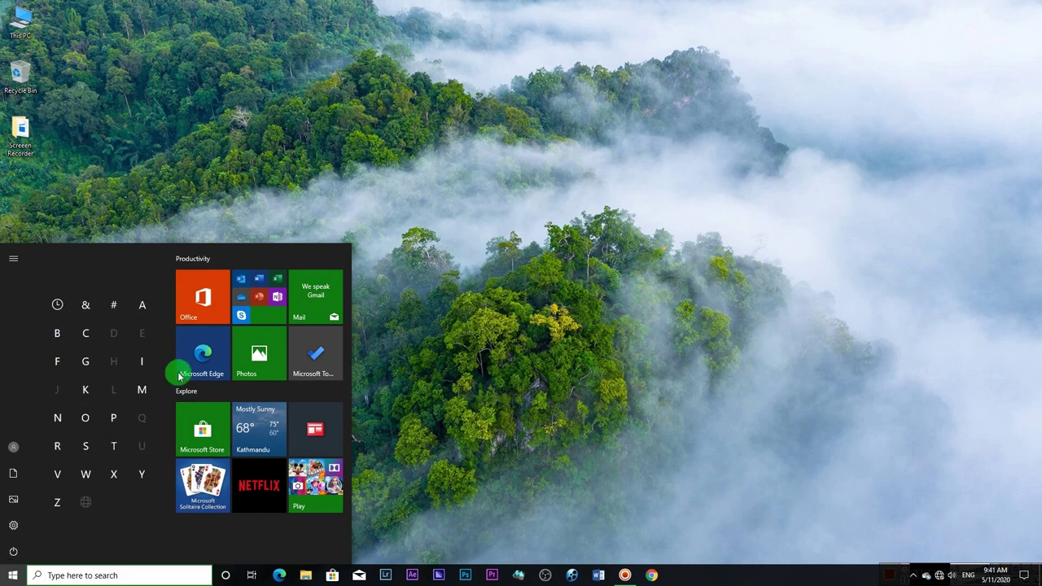
pyautogui.click(581, 481)
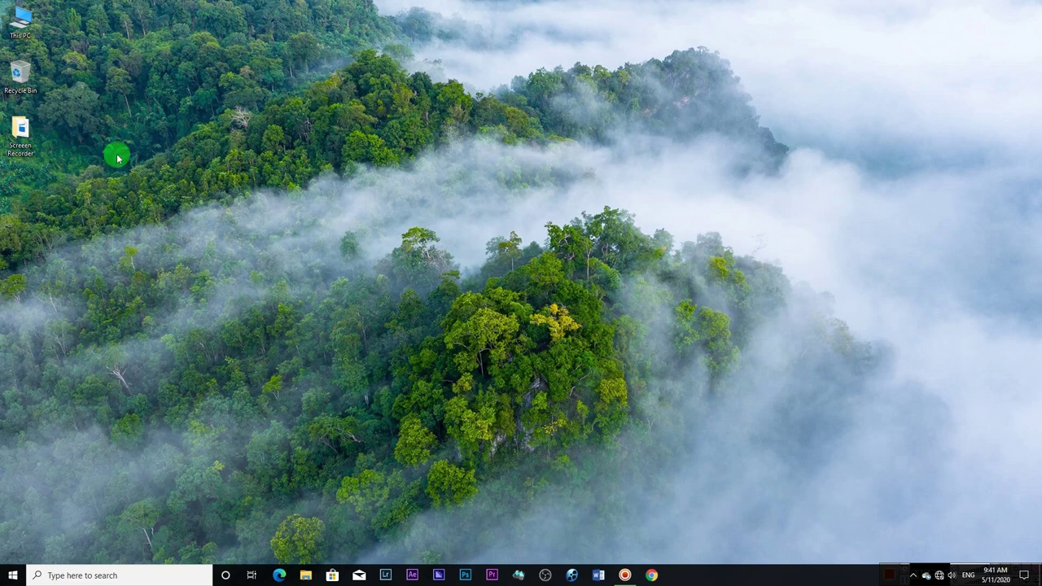
# Step: Open This PC and launch its option to uninstall or change a program
pyautogui.click(32, 34)
pyautogui.doubleClick(32, 34)
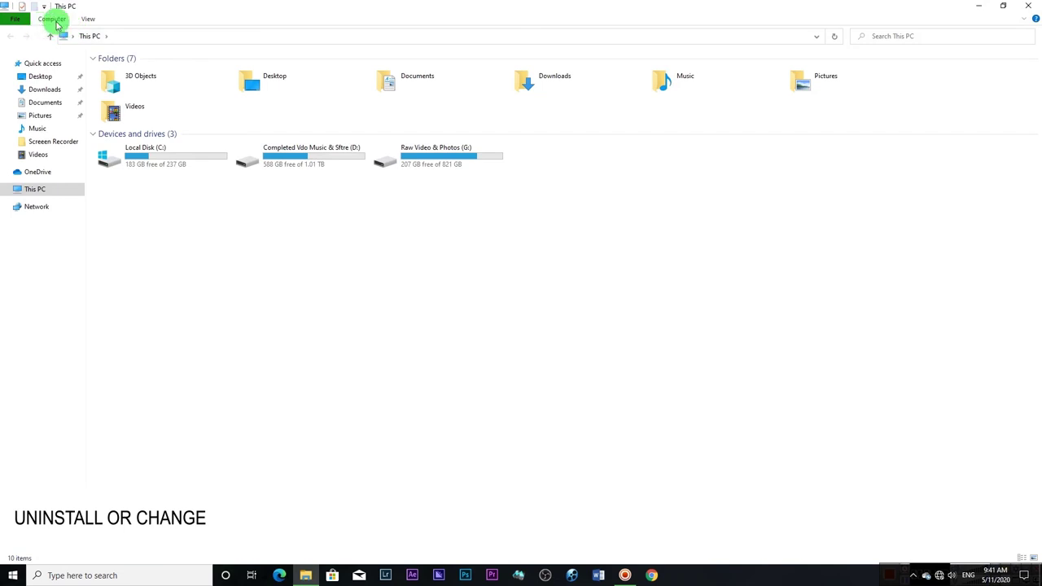
pyautogui.click(59, 22)
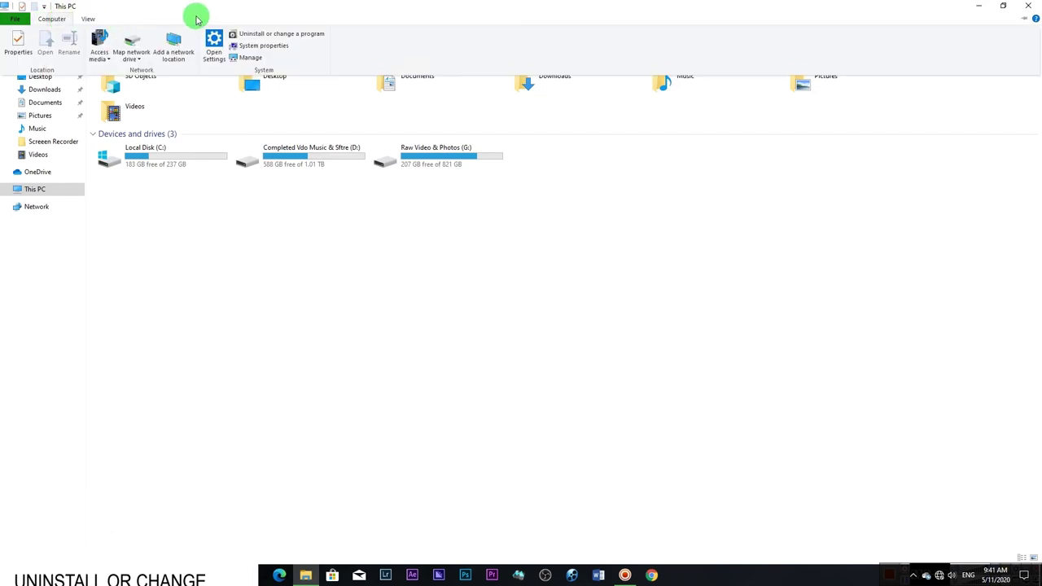
pyautogui.click(243, 33)
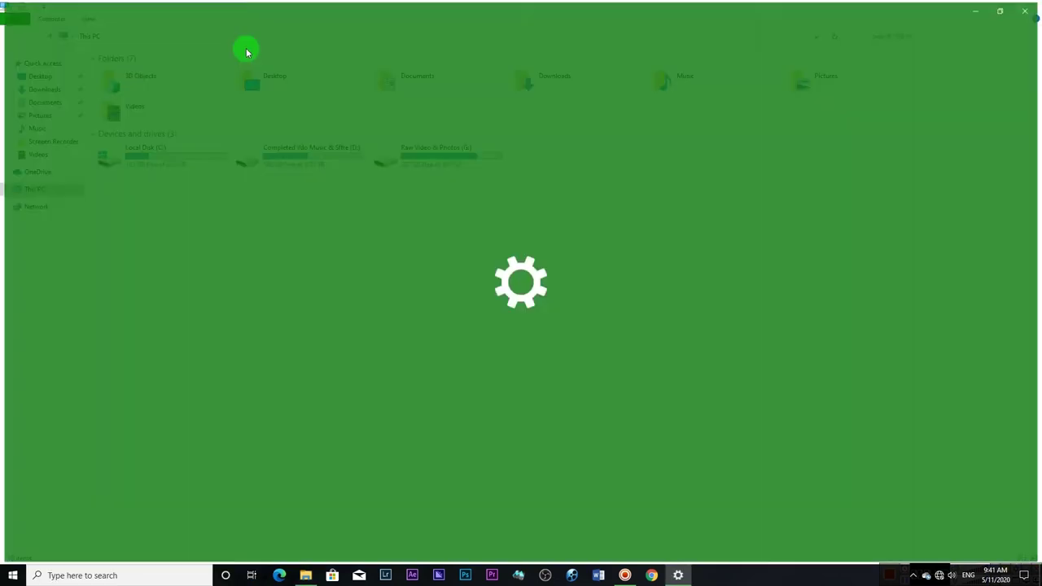
# Step: View the uninstall options for Alarms & Clock and Adobe Premiere Pro CC 2018, and close Settings
pyautogui.scroll(-3, 333, 362)
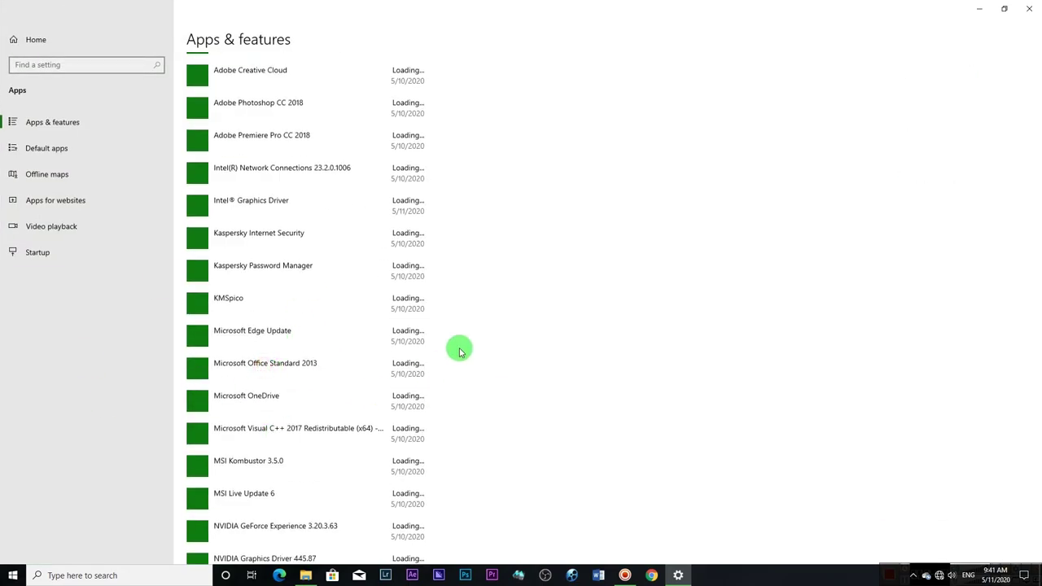
pyautogui.scroll(-1, 364, 349)
pyautogui.click(282, 471)
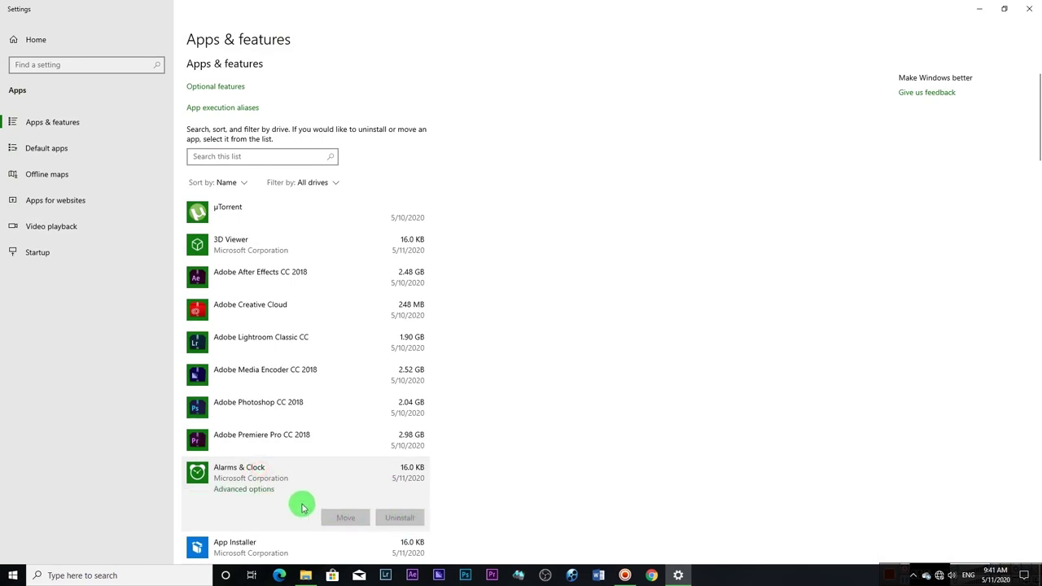
pyautogui.click(282, 435)
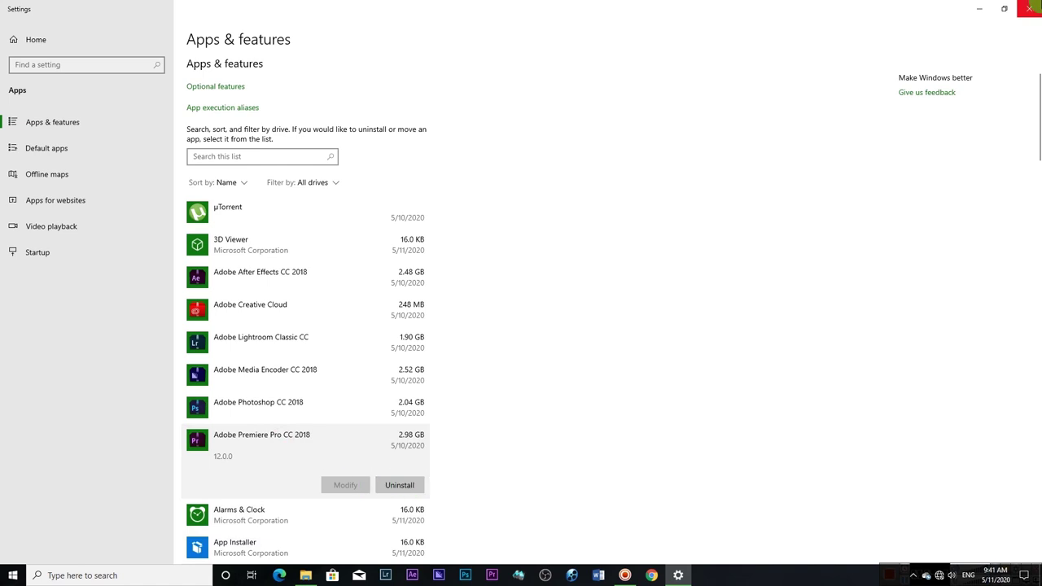
pyautogui.click(1029, 8)
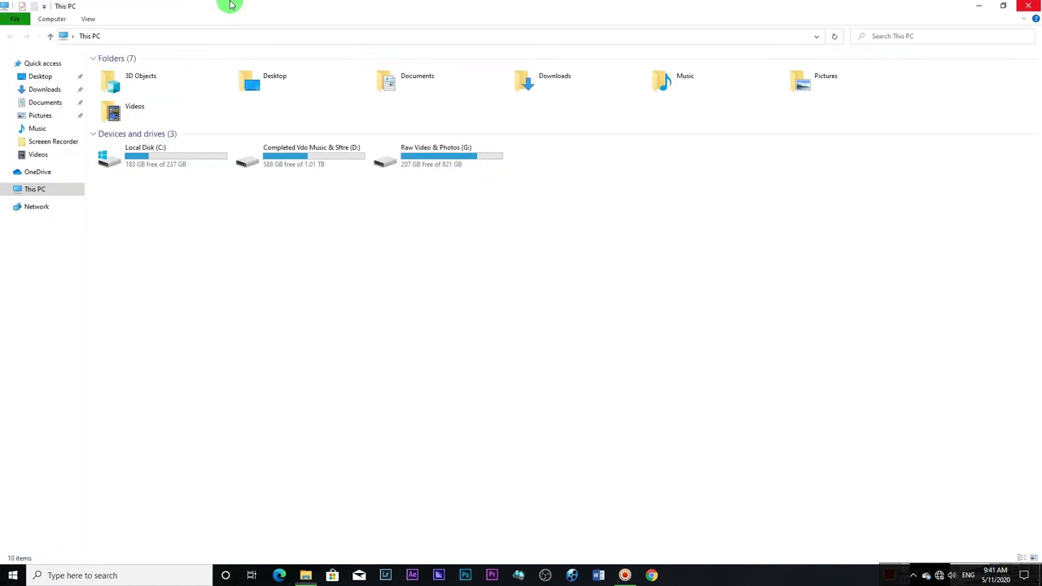
# Step: View the available context commands for Local Disk (C:) and dismiss them without choosing any
pyautogui.click(150, 163)
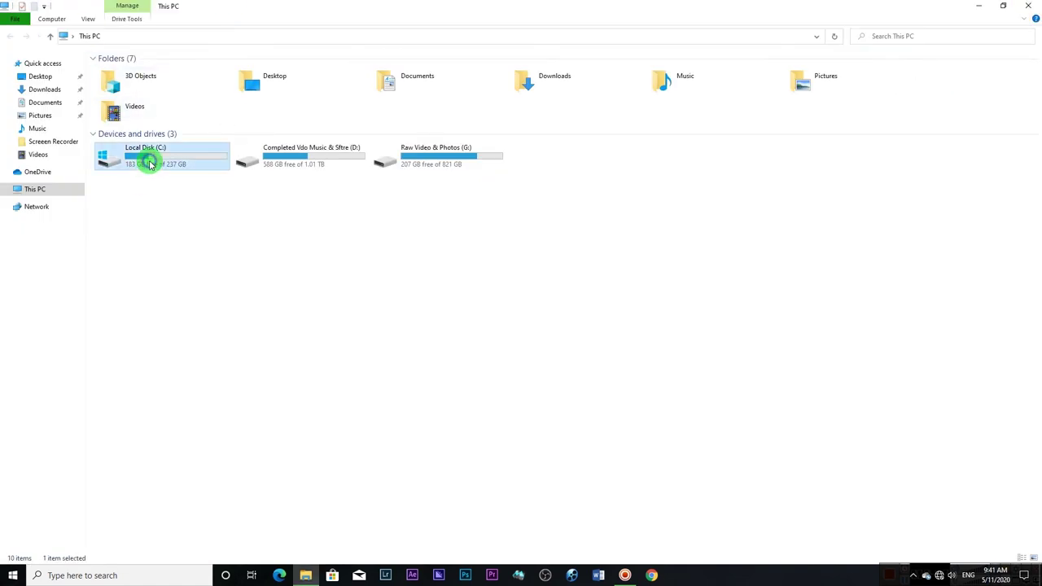
pyautogui.rightClick(150, 163)
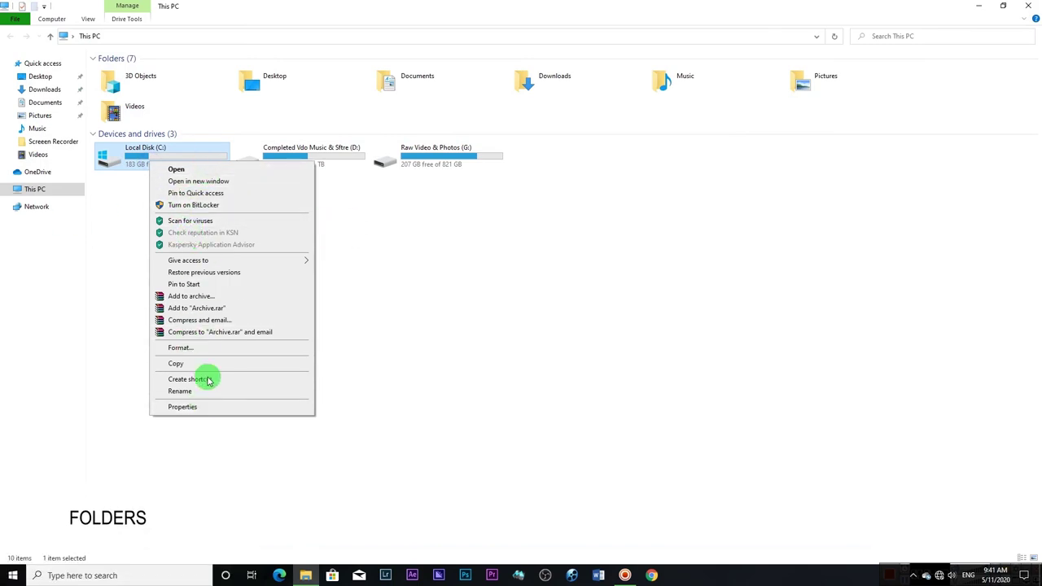
pyautogui.click(531, 303)
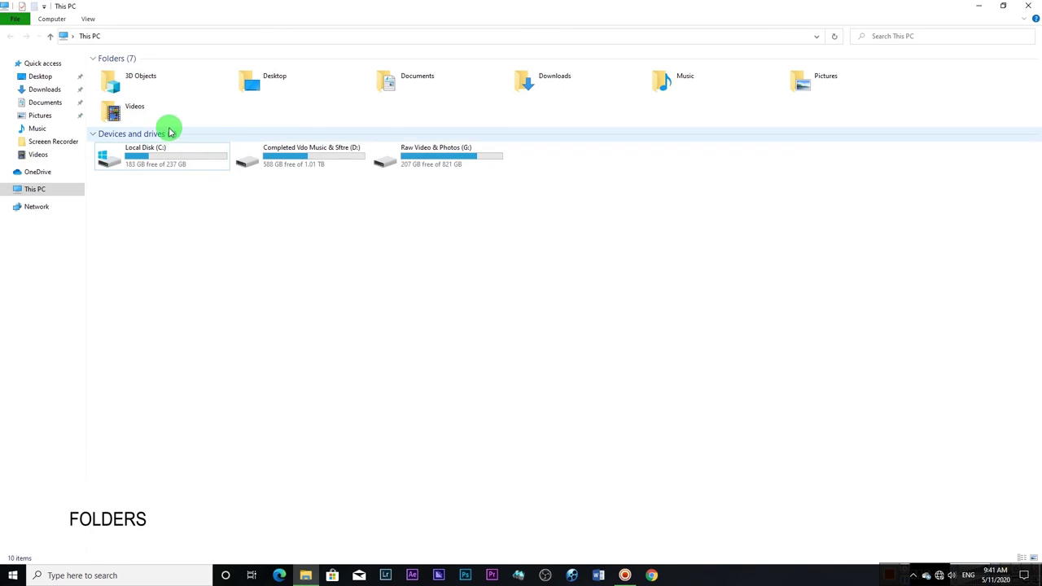
# Step: Select the 3D Objects folder in This PC
pyautogui.click(135, 82)
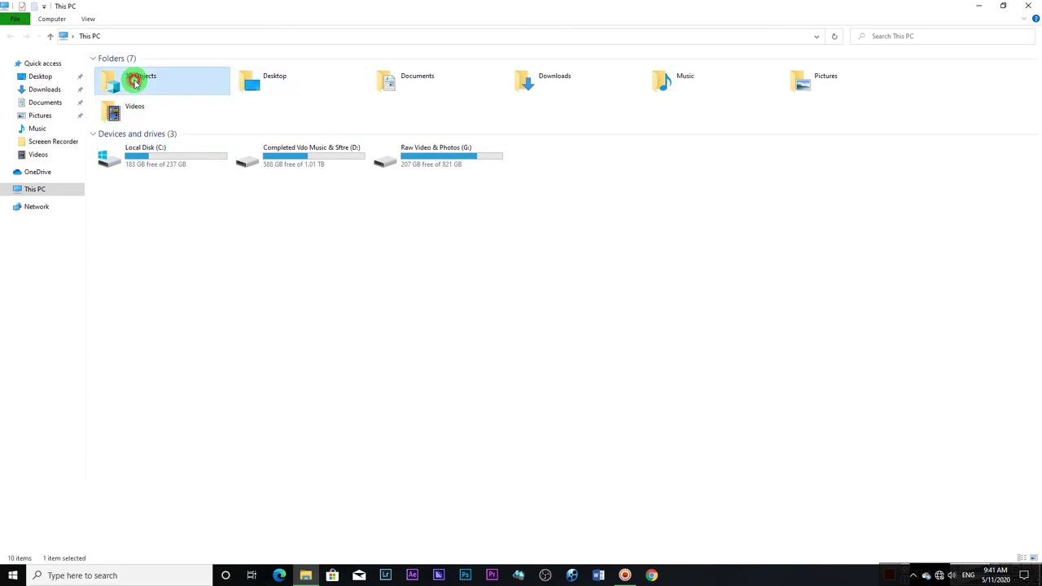